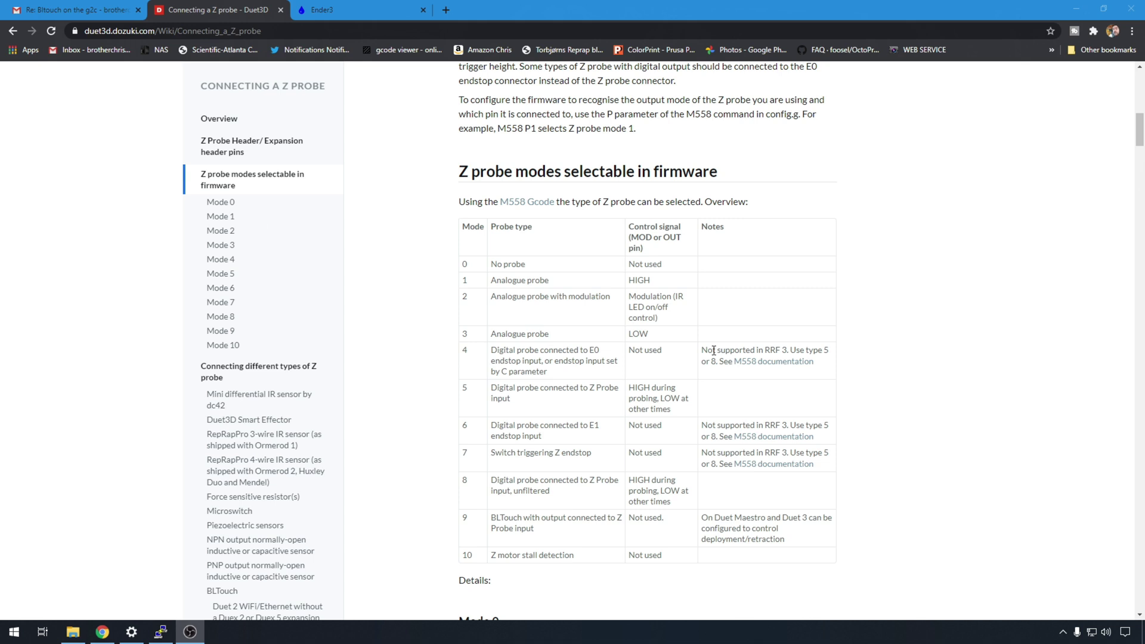
Return from the wiki to the Ender3 printer's web control and open its Settings page
key(ctrl+Tab)
click(50, 420)
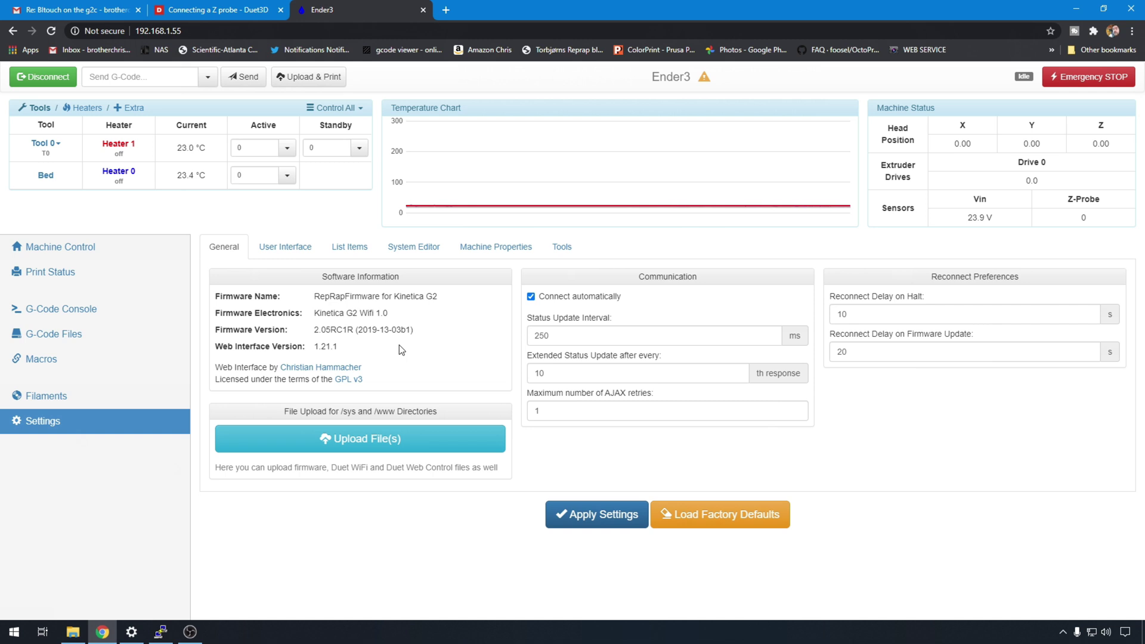
Open config.g in the System Editor and review the disabled M558 P0 line in the Z-Probe section
click(421, 248)
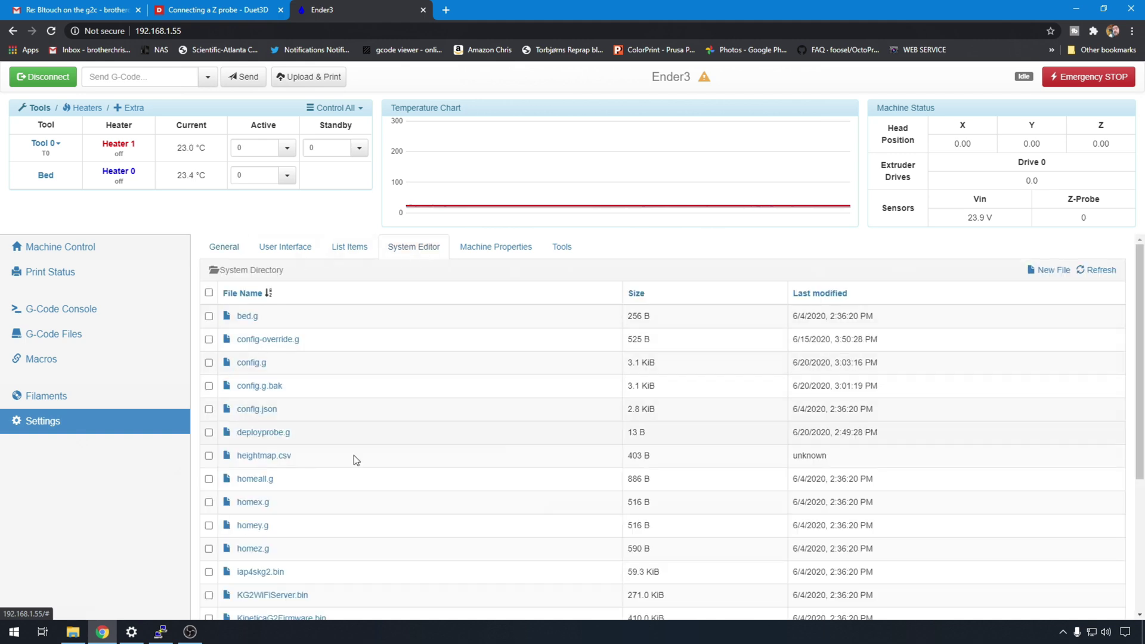
click(251, 363)
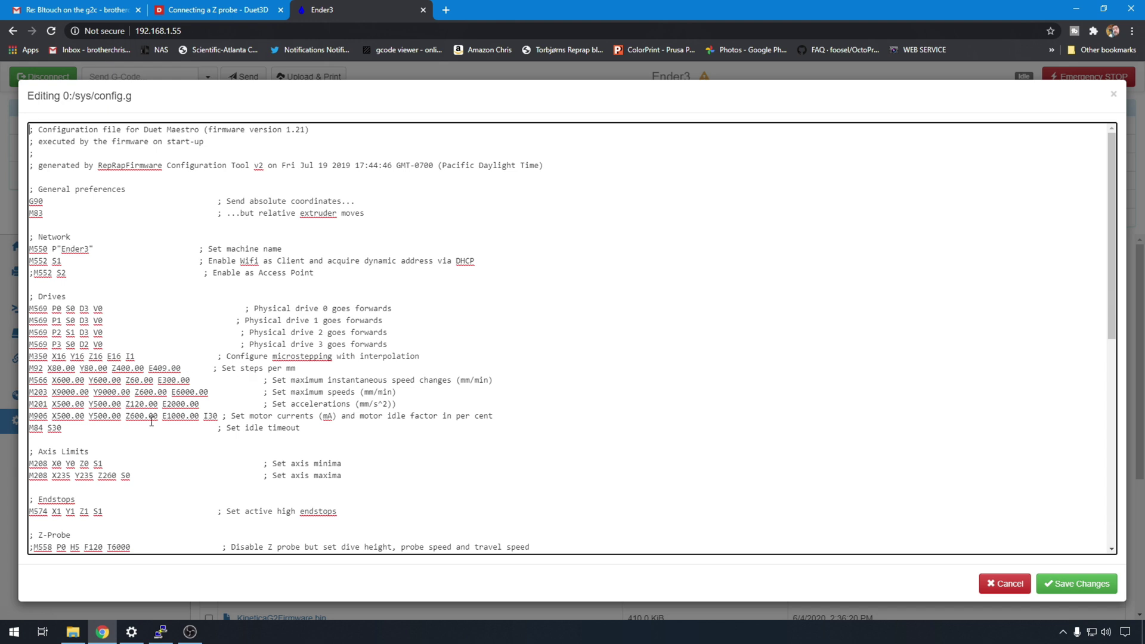
scroll(154, 418, down, 4)
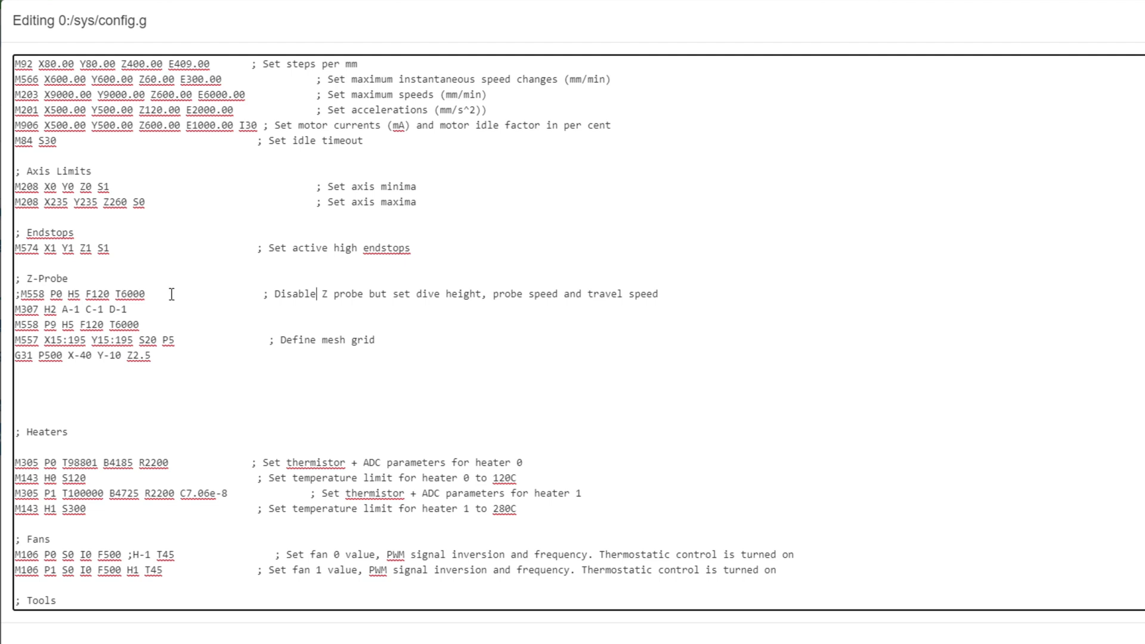
click(22, 295)
drag(23, 295, 153, 293)
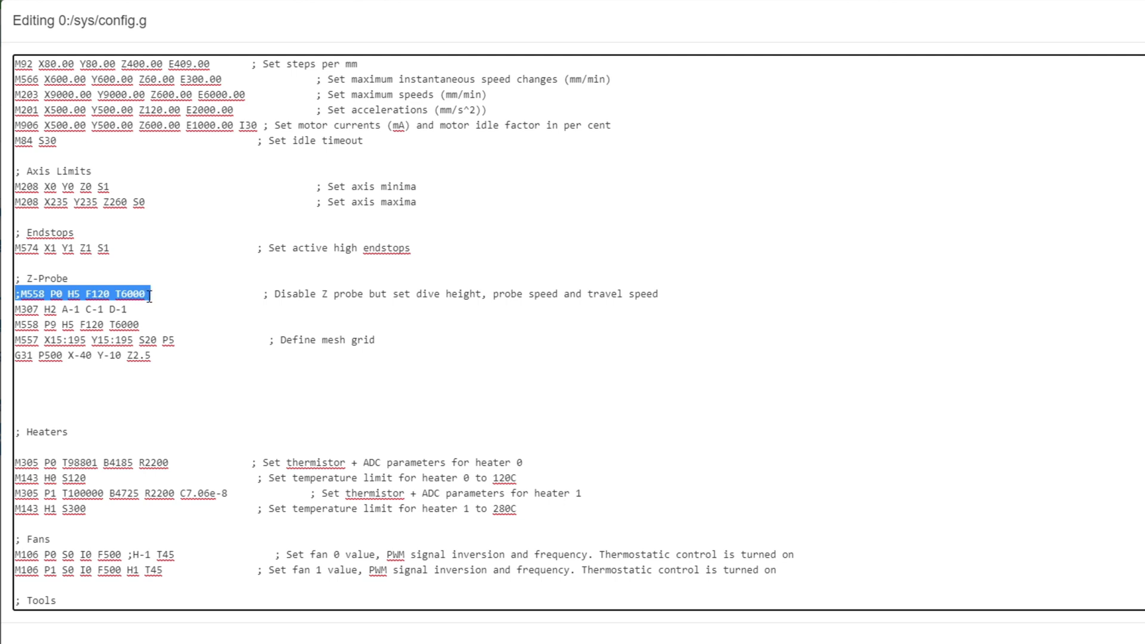
click(127, 309)
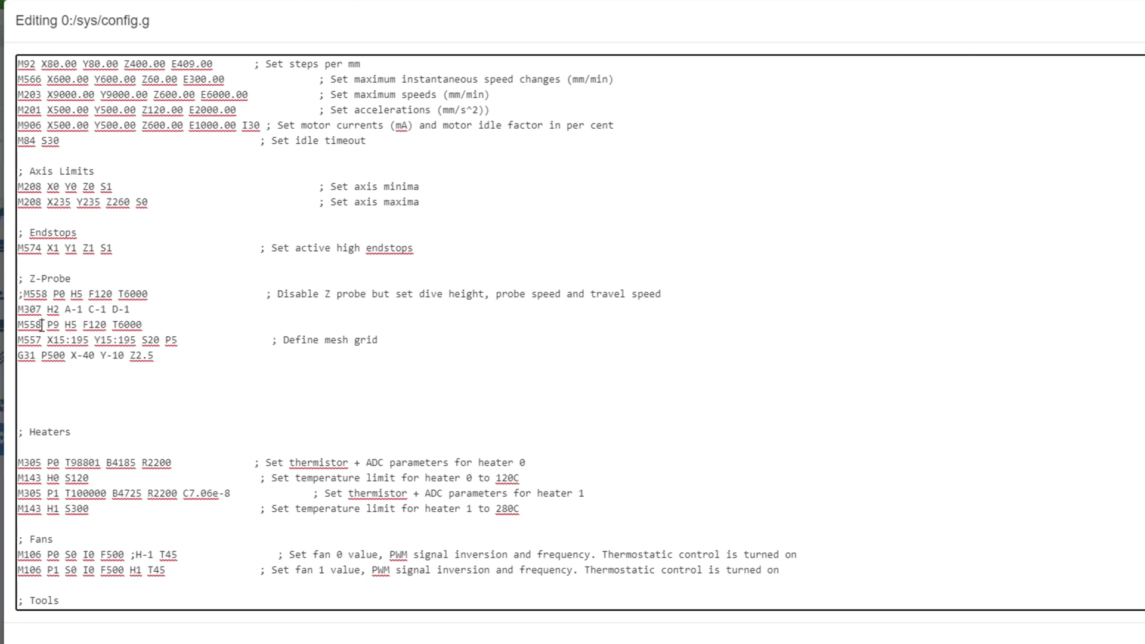
drag(41, 325, 14, 327)
click(59, 325)
drag(60, 325, 50, 329)
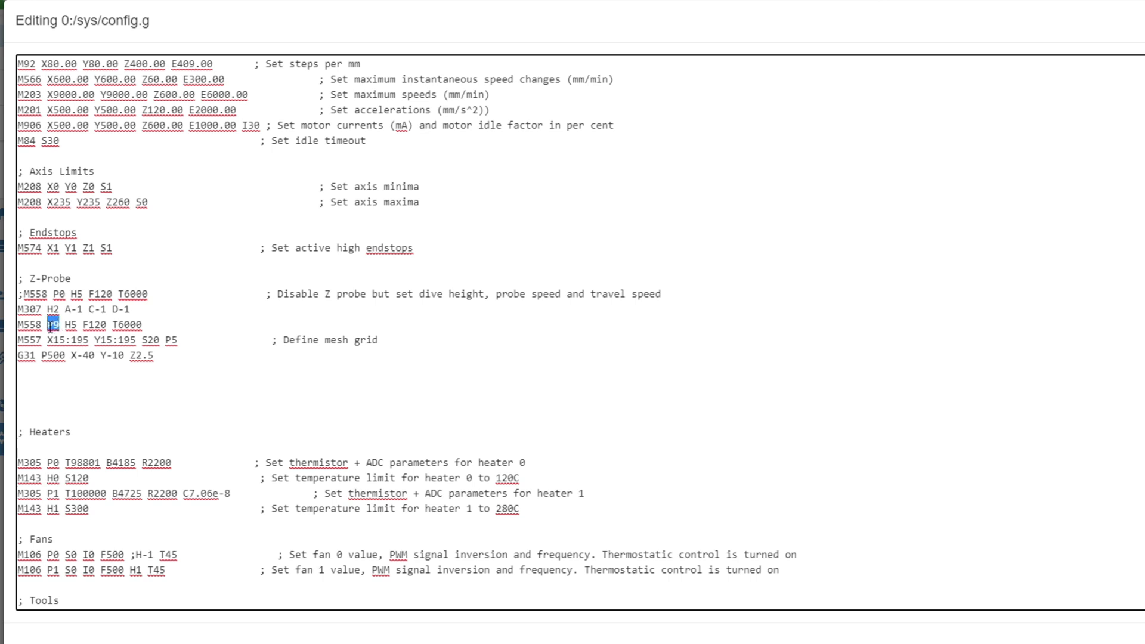
click(80, 327)
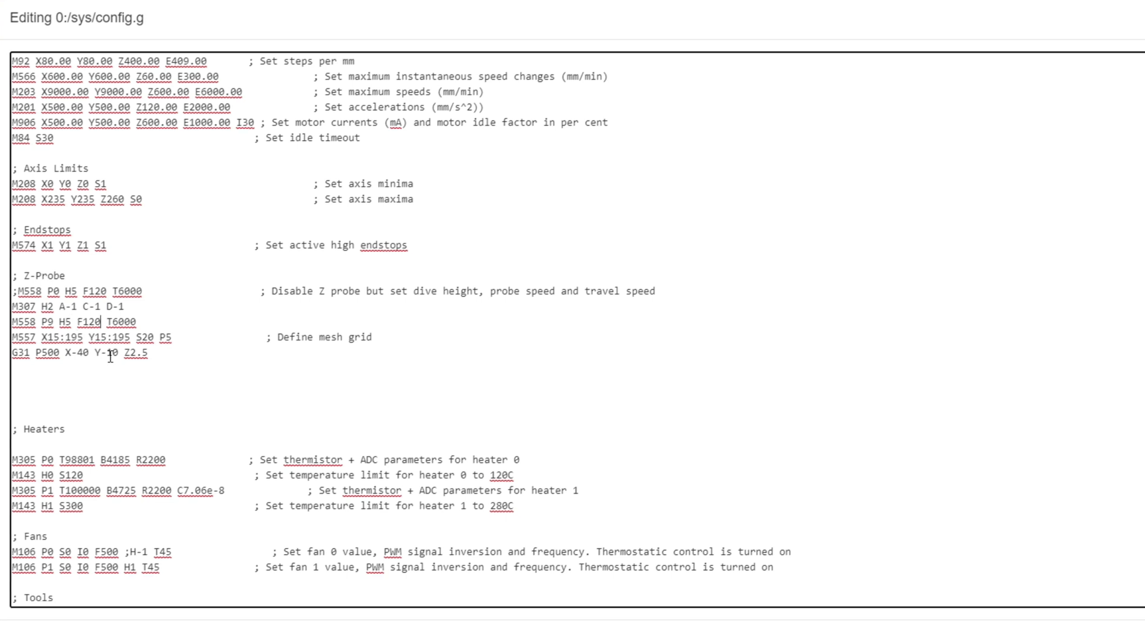
drag(137, 322, 108, 323)
click(74, 325)
click(145, 324)
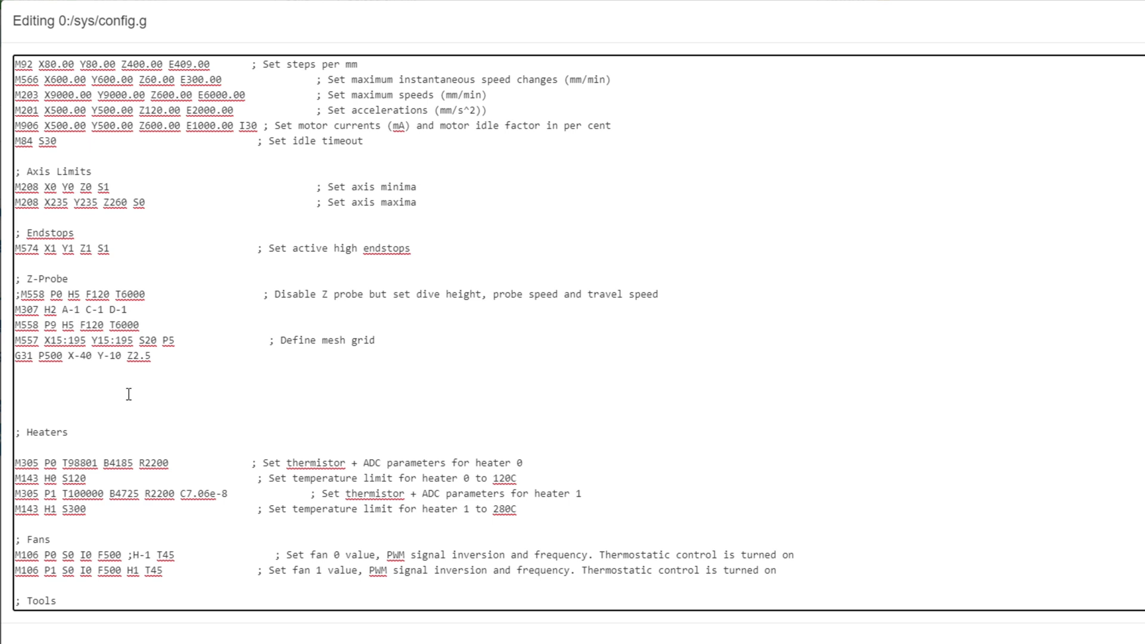
click(63, 340)
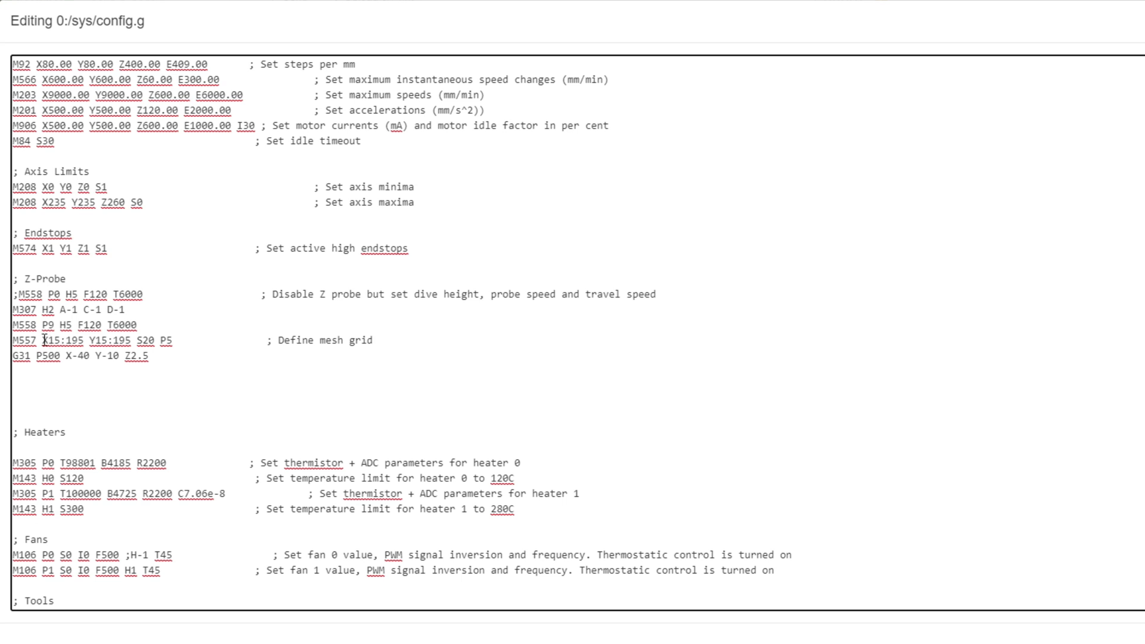
drag(43, 340, 85, 340)
drag(90, 341, 114, 343)
click(144, 342)
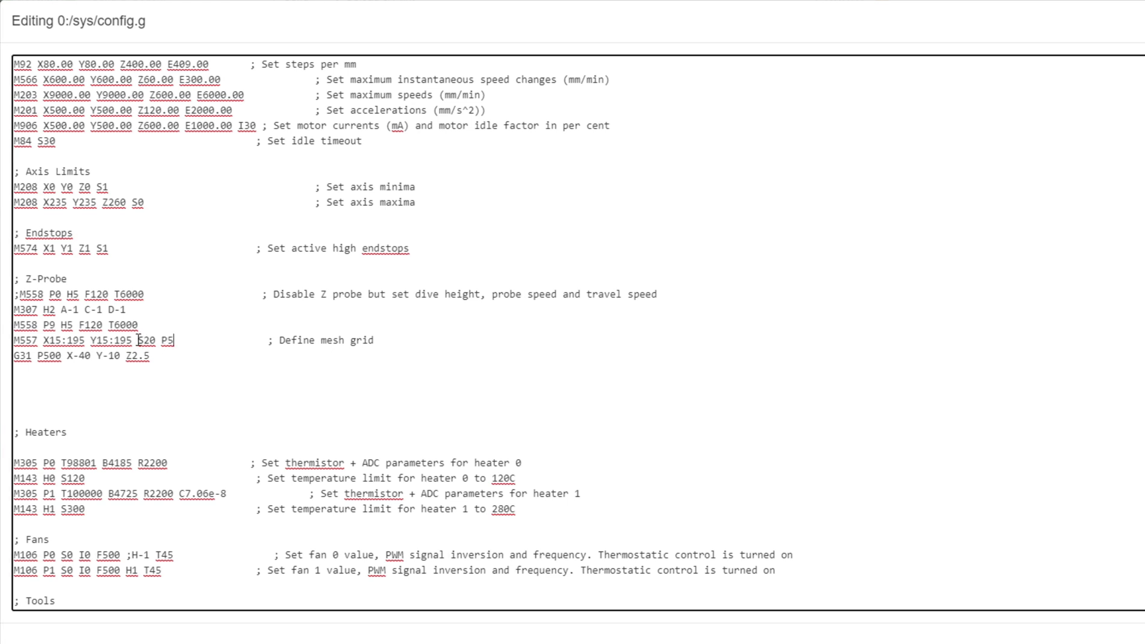
double_click(140, 340)
drag(163, 341, 179, 341)
click(15, 356)
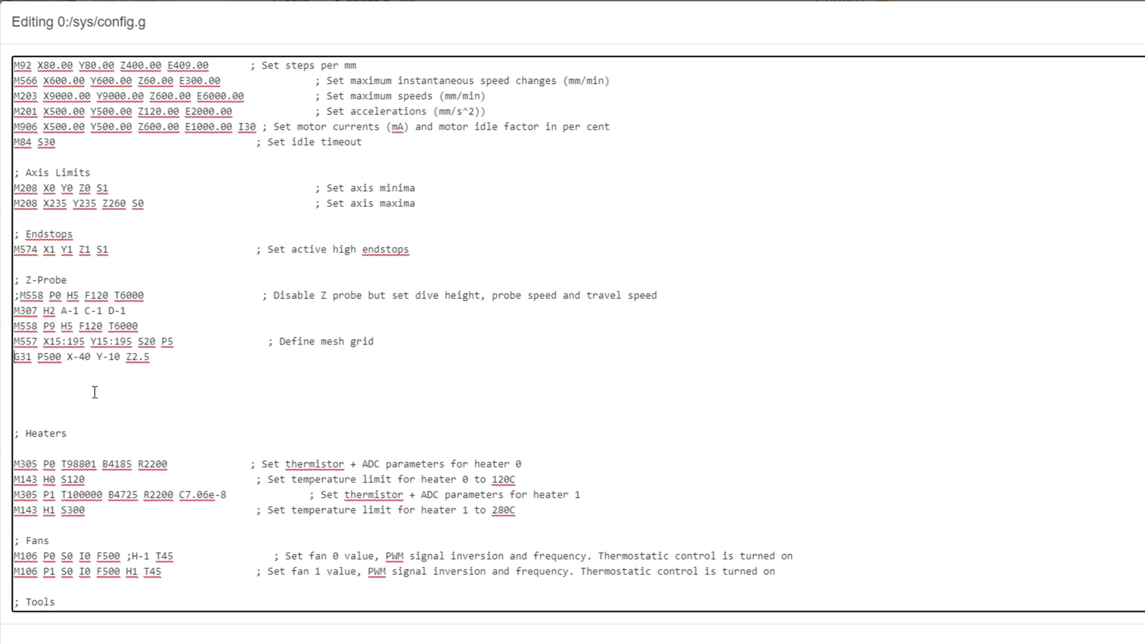
click(149, 359)
double_click(49, 356)
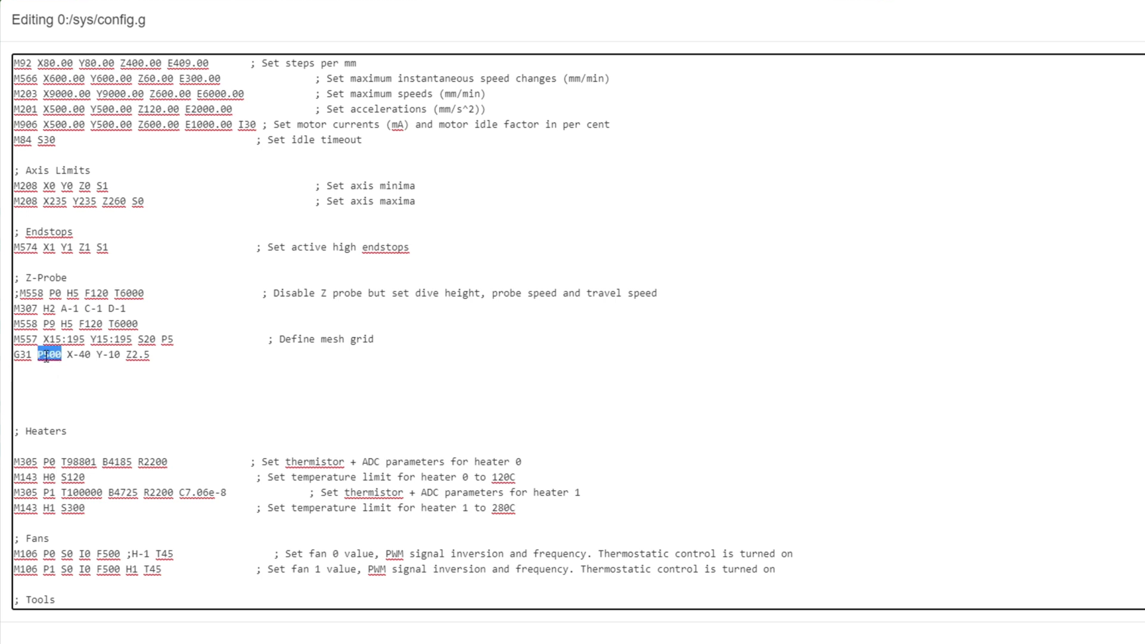
click(44, 354)
key(Right)
key(Right)
key(Right)
key(Right)
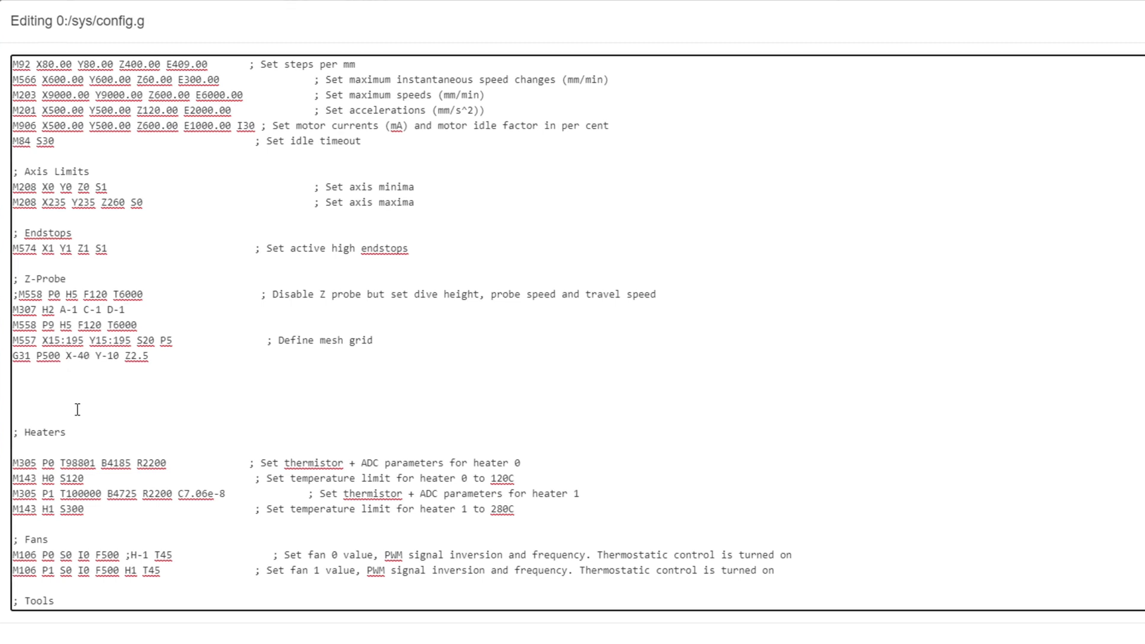
key(Right)
key(Right)
key(Right)
key(Right)
key(Right)
key(Right)
key(Right)
scroll(77, 409, up, 1)
click(24, 440)
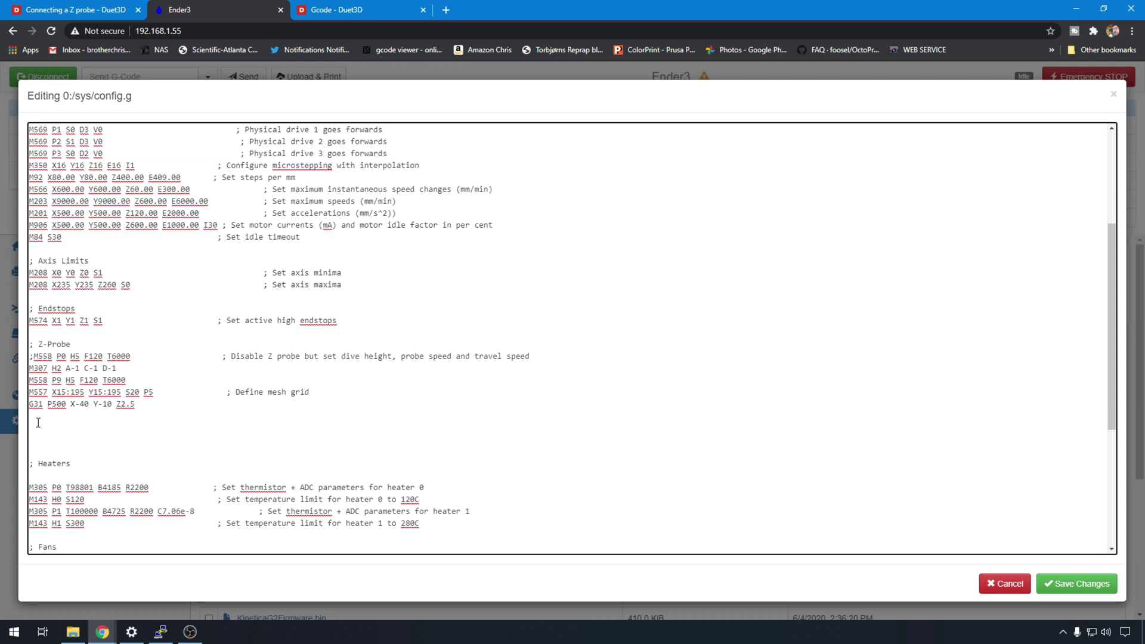
Save config.g, reboot the Duet, and reopen the System Directory file list
click(1083, 584)
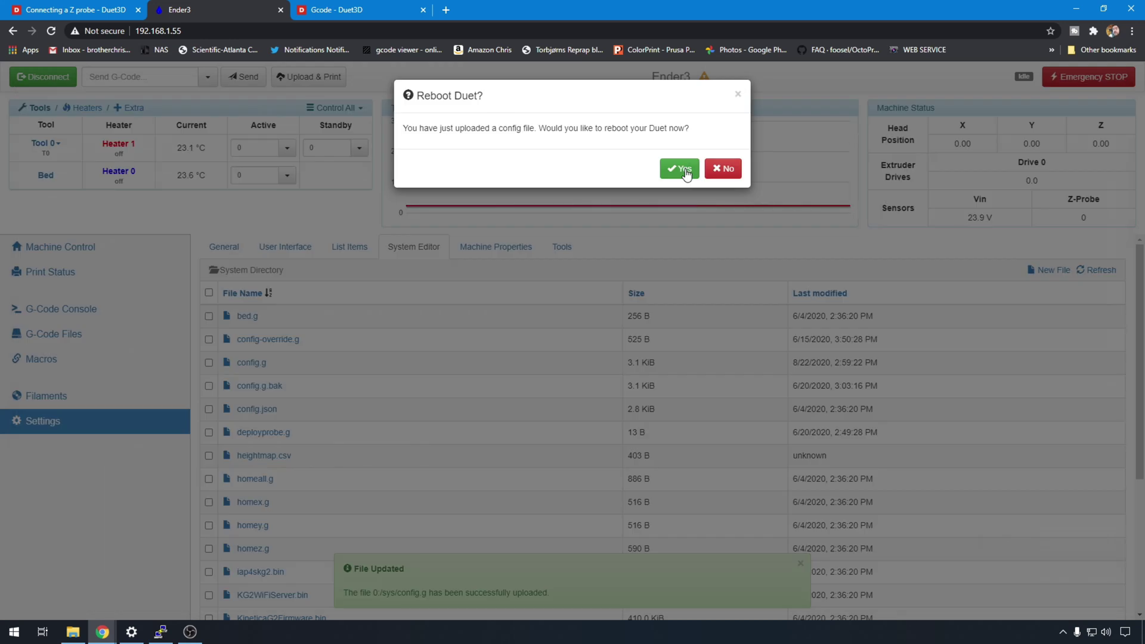
click(684, 169)
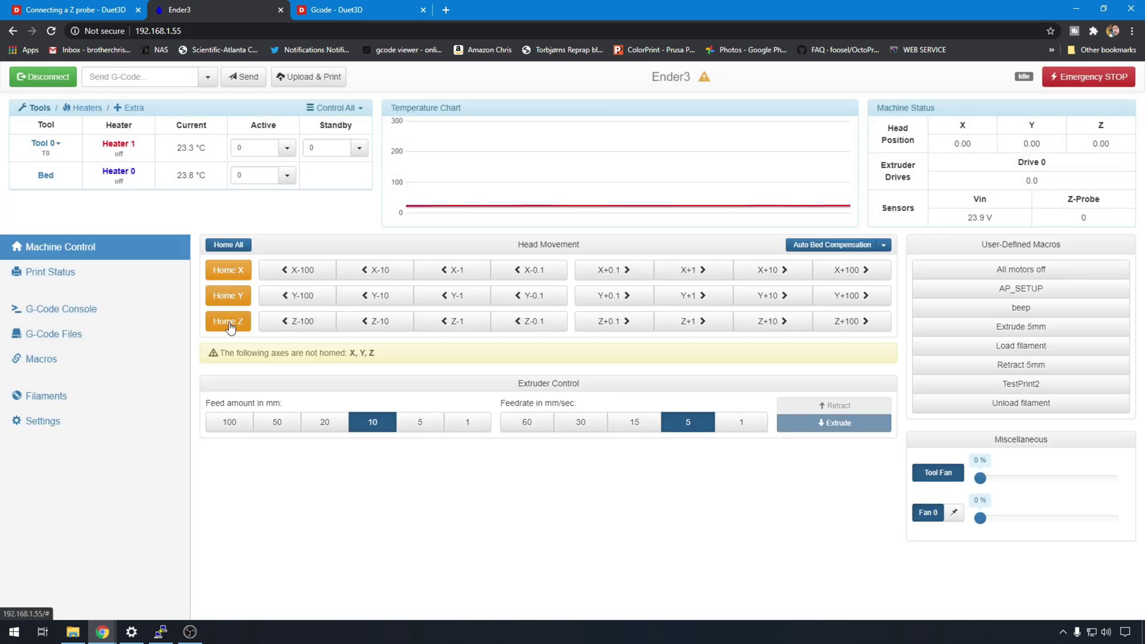
click(92, 425)
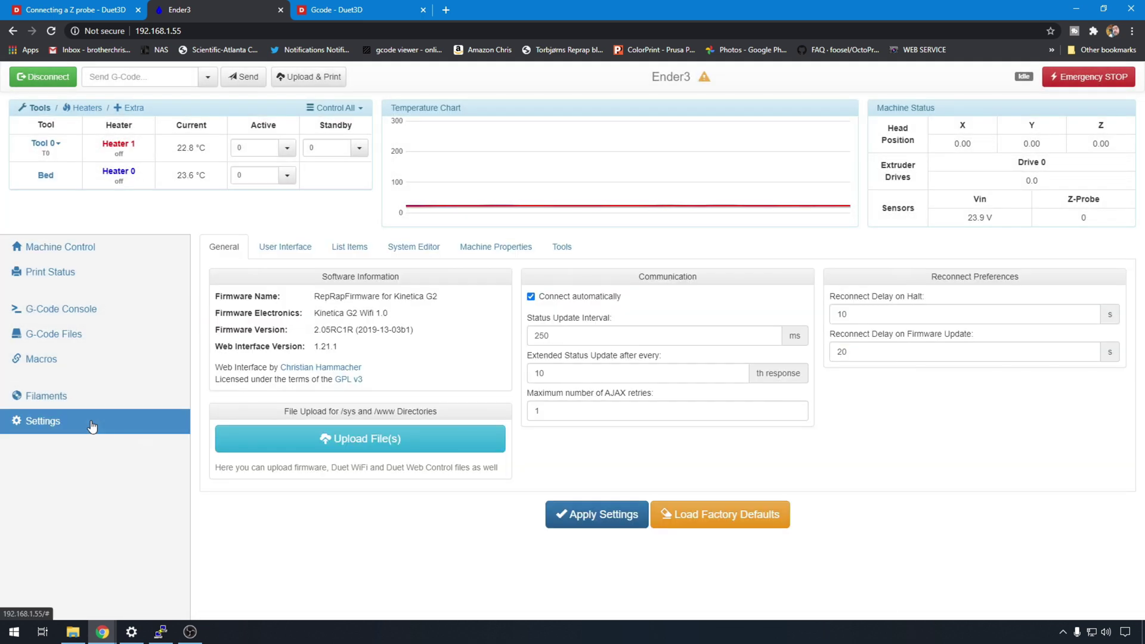
click(427, 247)
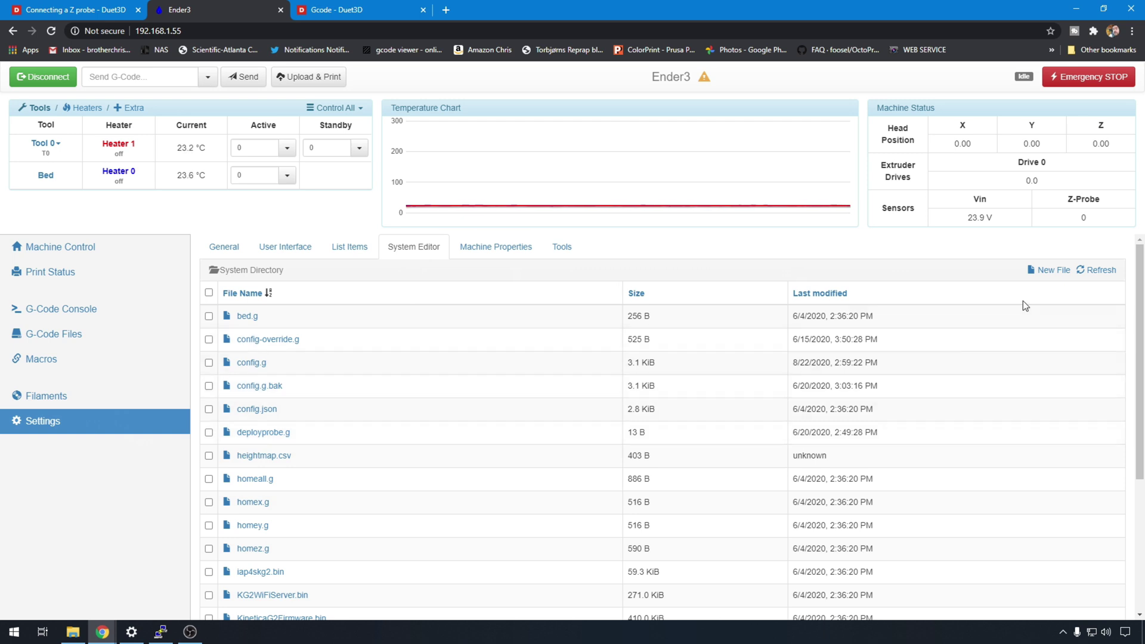
Review deployprobe.g's M280 P64 S10 deploy command, then scroll down to retractprobe.g
click(263, 433)
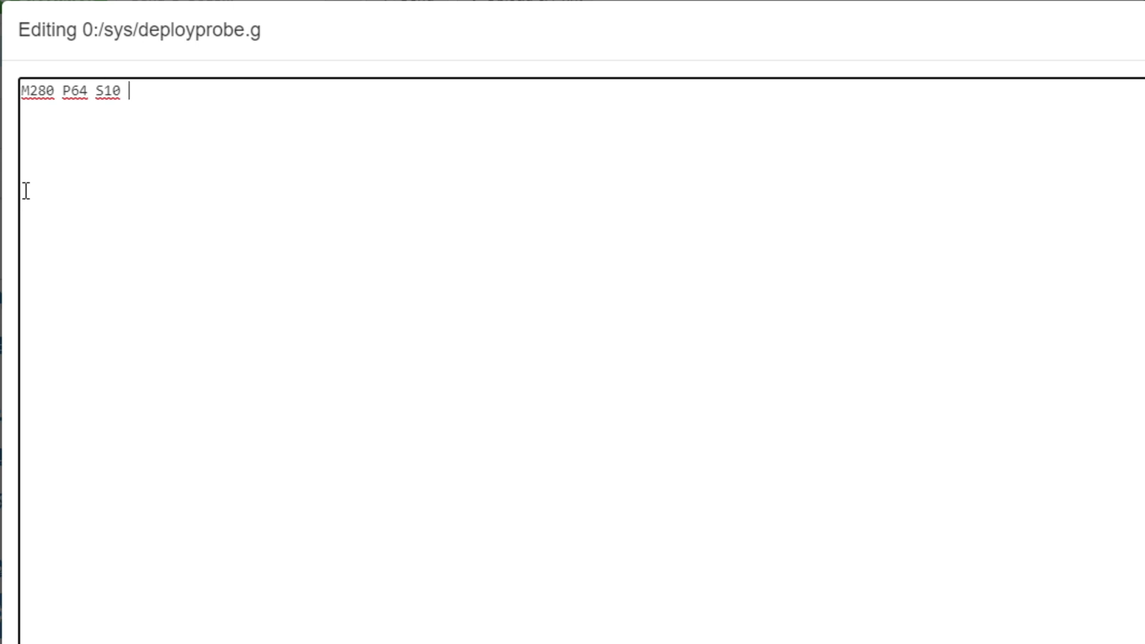
drag(121, 93, 20, 84)
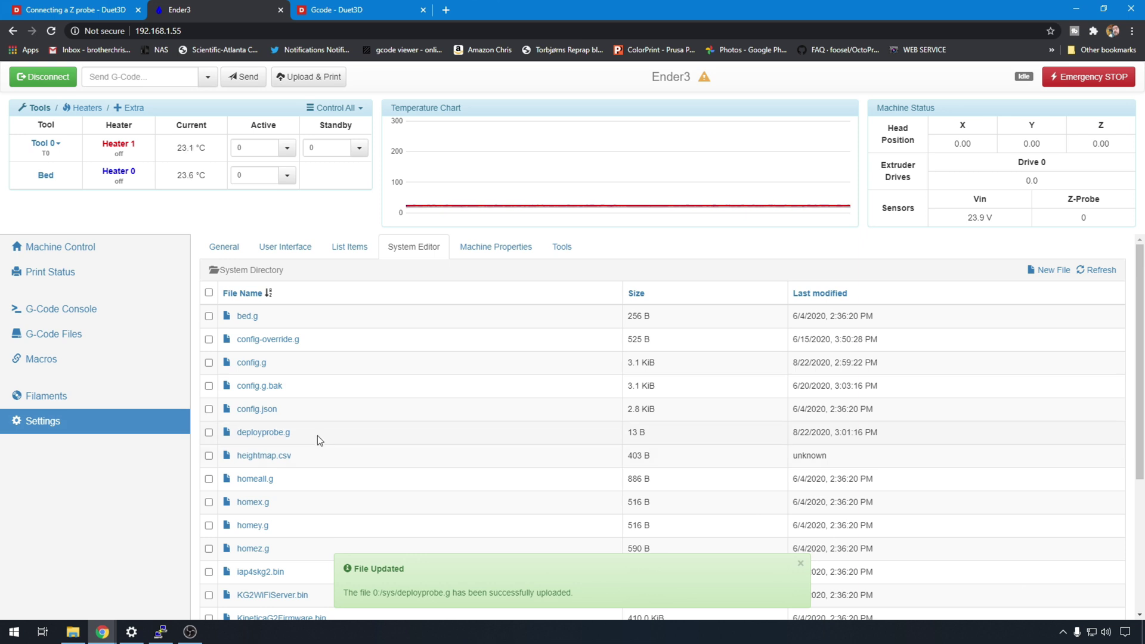
scroll(317, 439, down, 2)
scroll(317, 440, down, 2)
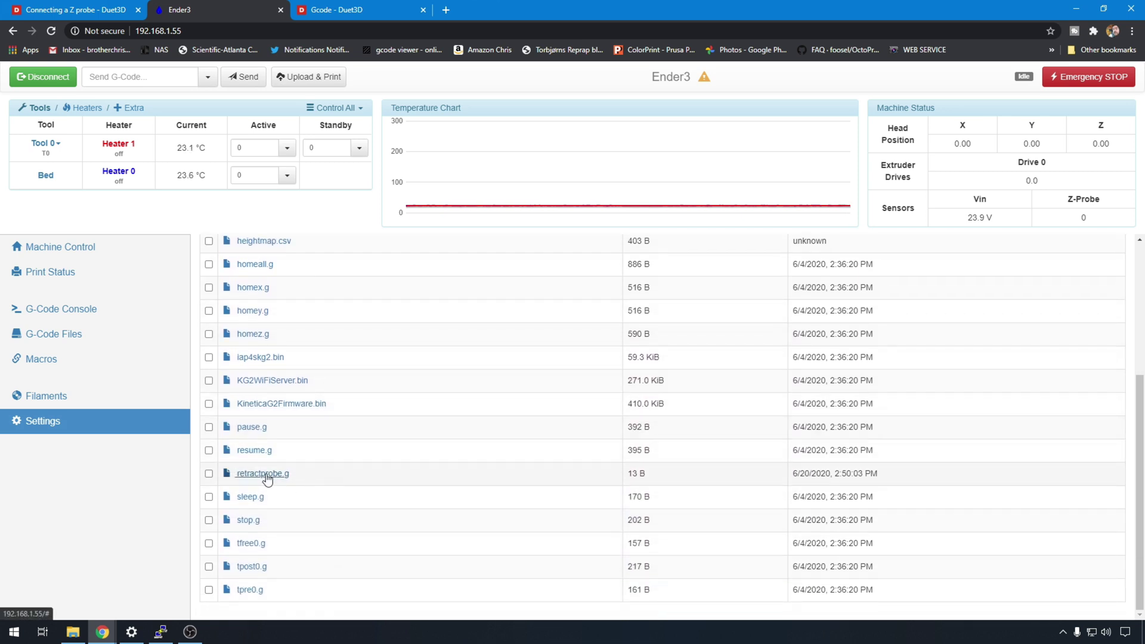
Open retractprobe.g and inspect its M280 P64 S90 retract command
click(264, 474)
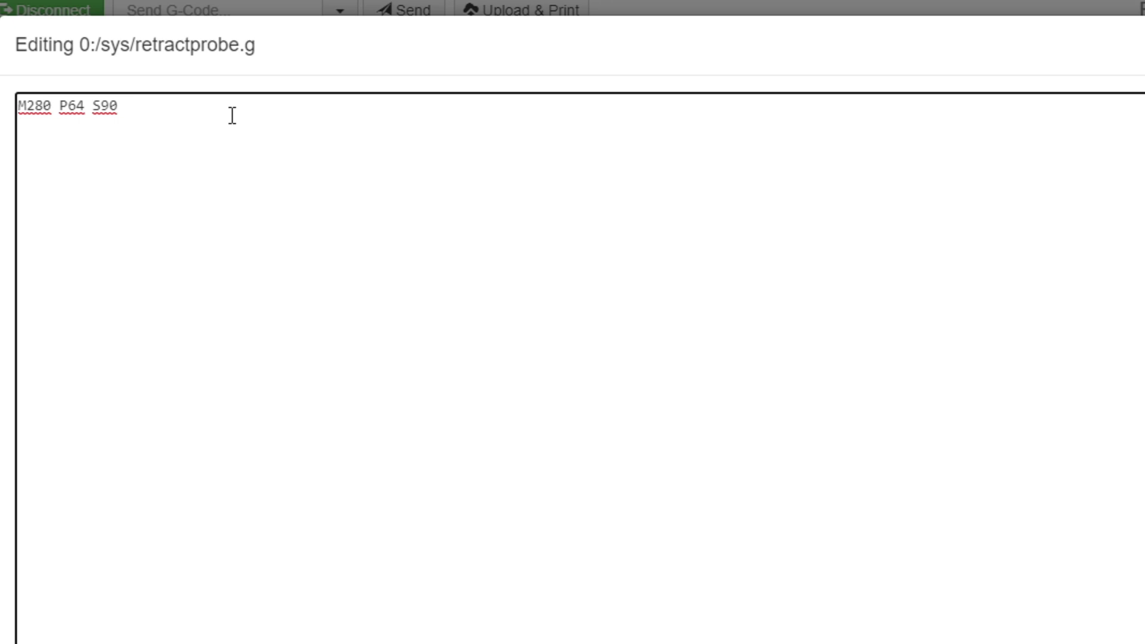
double_click(50, 105)
double_click(71, 91)
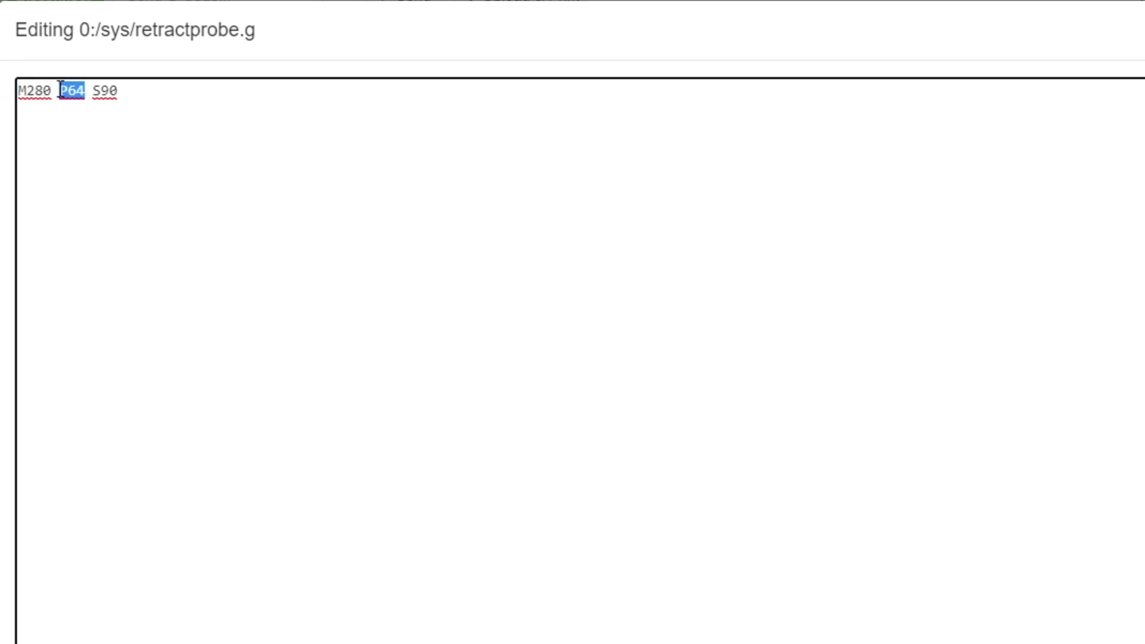
click(125, 92)
drag(119, 90, 93, 91)
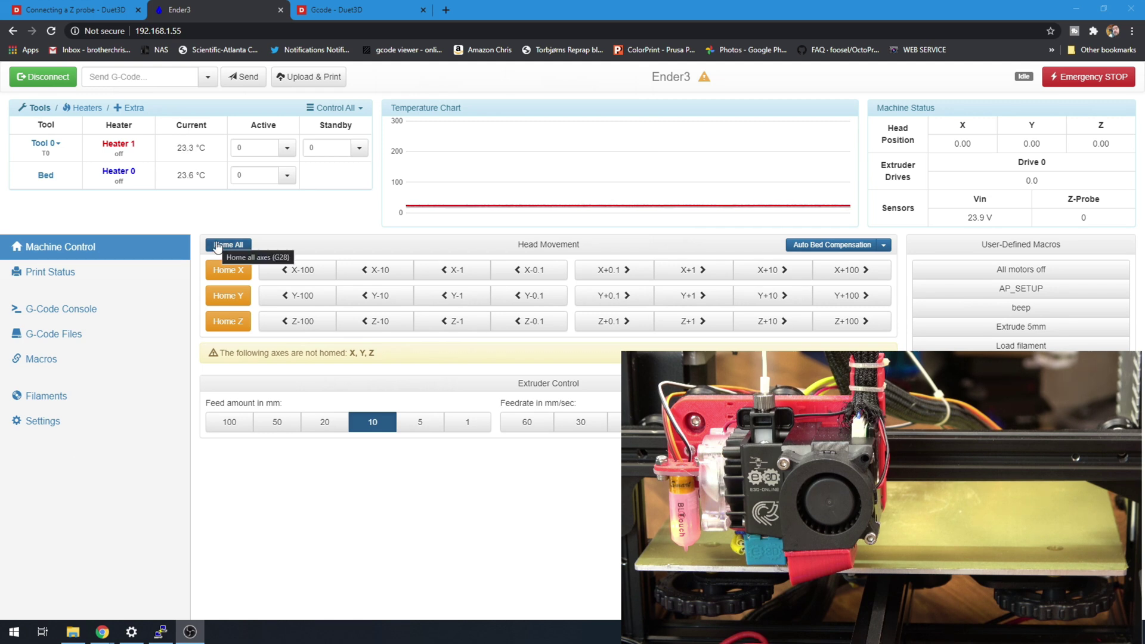
Home all axes and set the bed's active temperature to 60 °C
click(217, 245)
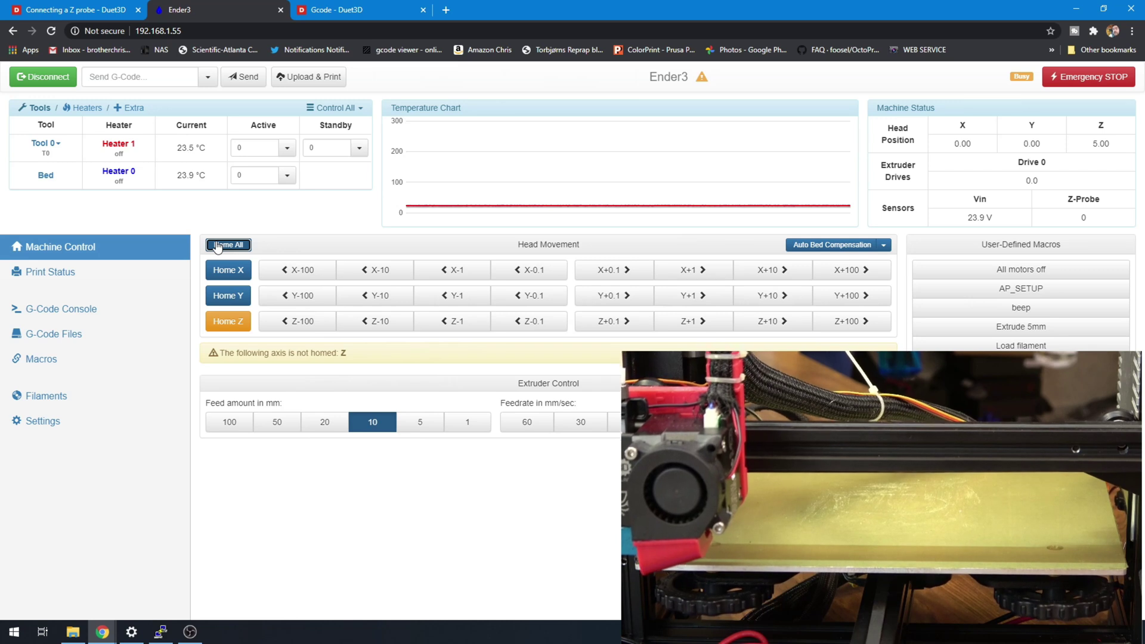
click(251, 175)
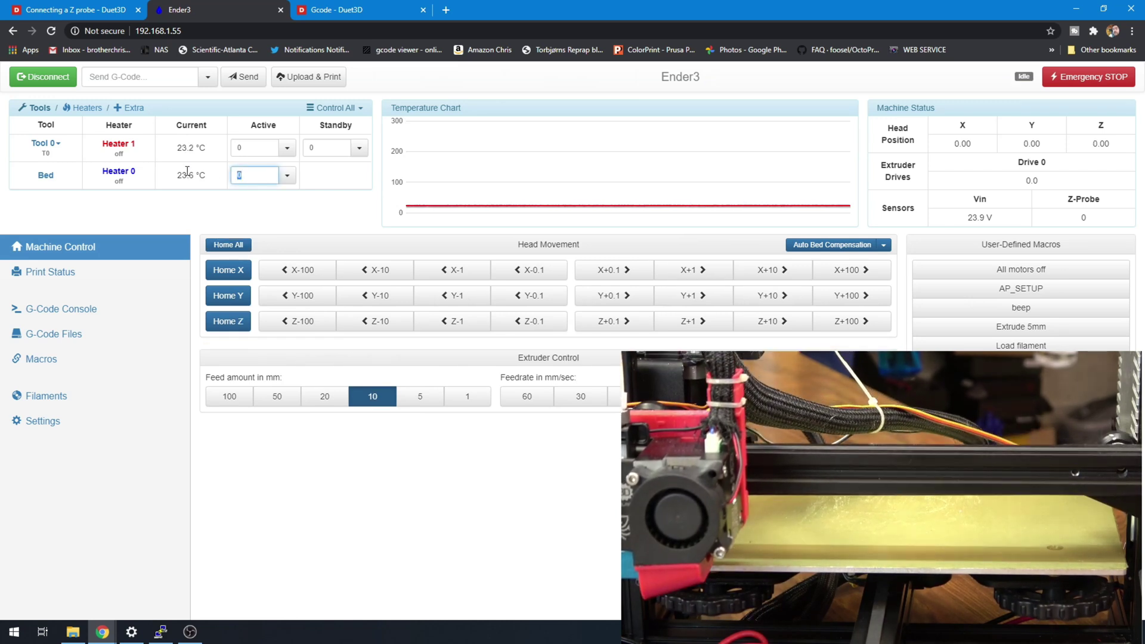
text(60)
key(Return)
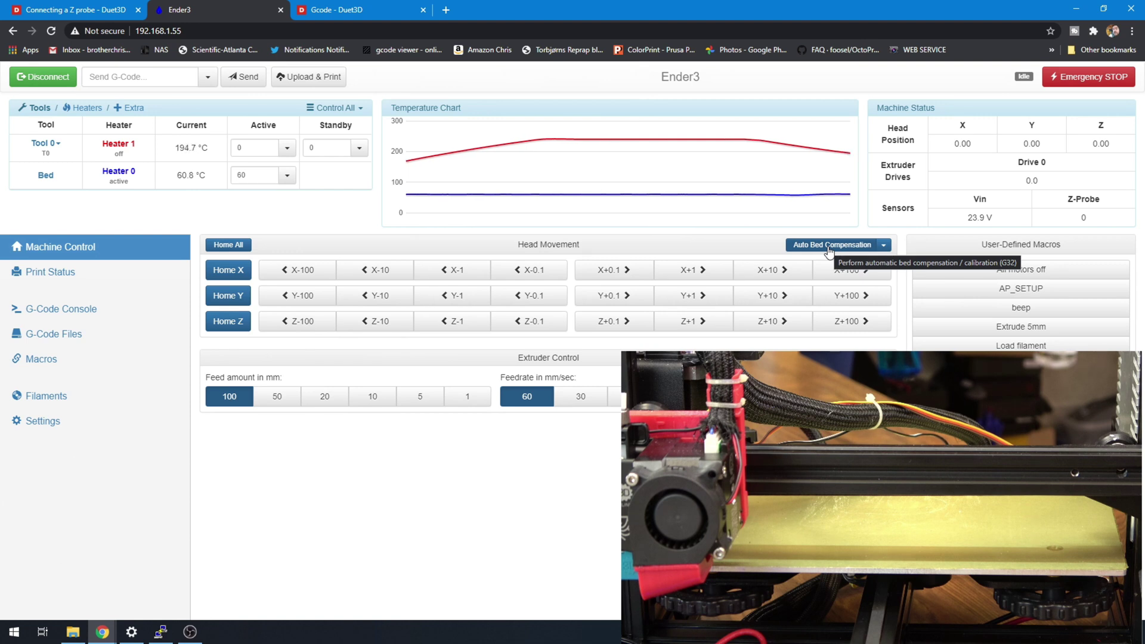
Run Auto Bed Compensation (G32) to probe 25 points and save heightmap.csv
click(829, 250)
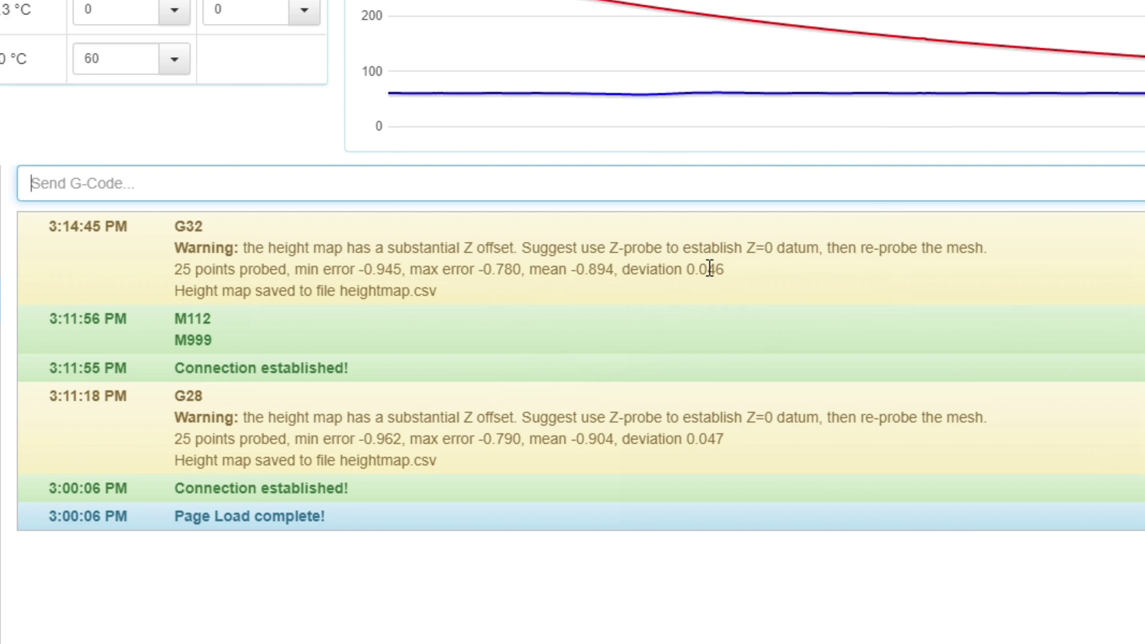
scroll(710, 269, up, 1)
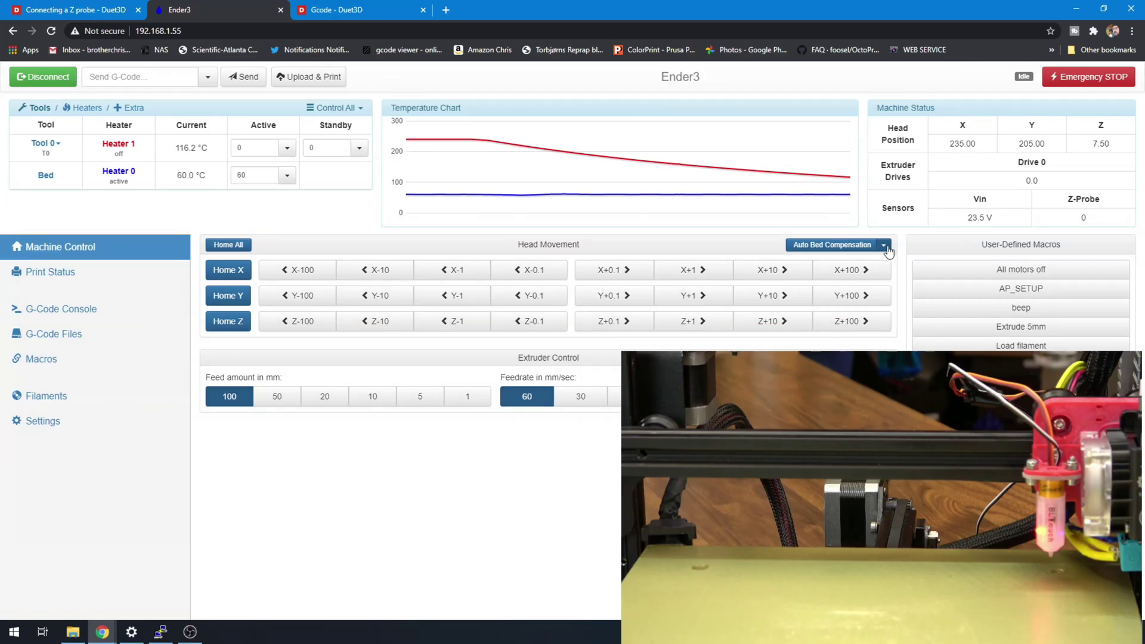
Choose Show Mesh Grid Heightmap from the Auto Bed Compensation dropdown
click(885, 246)
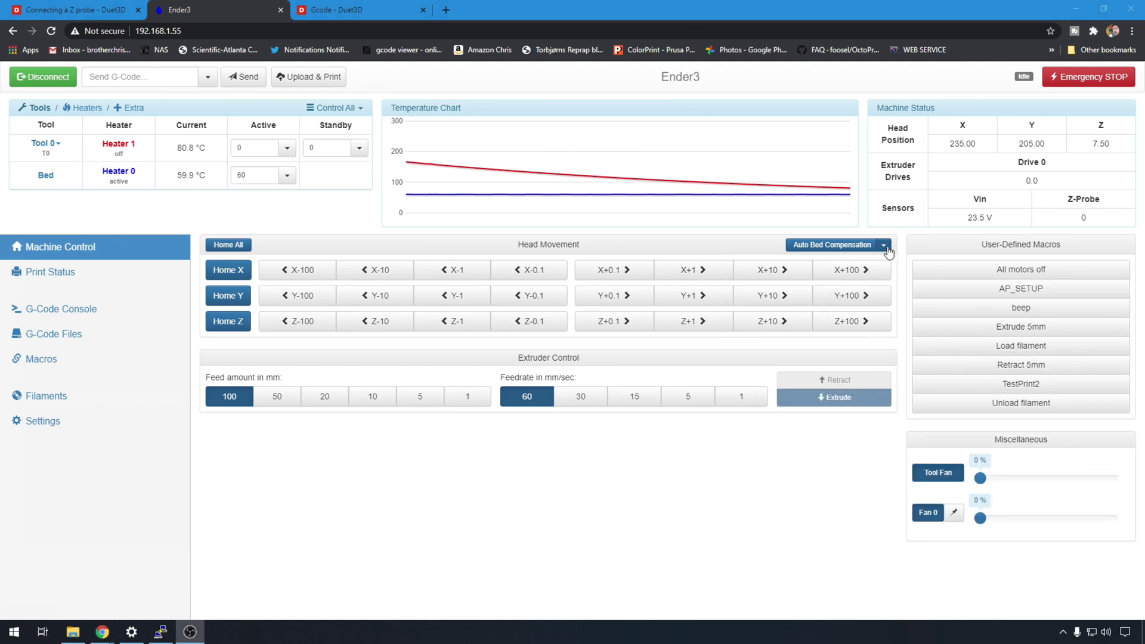
click(885, 247)
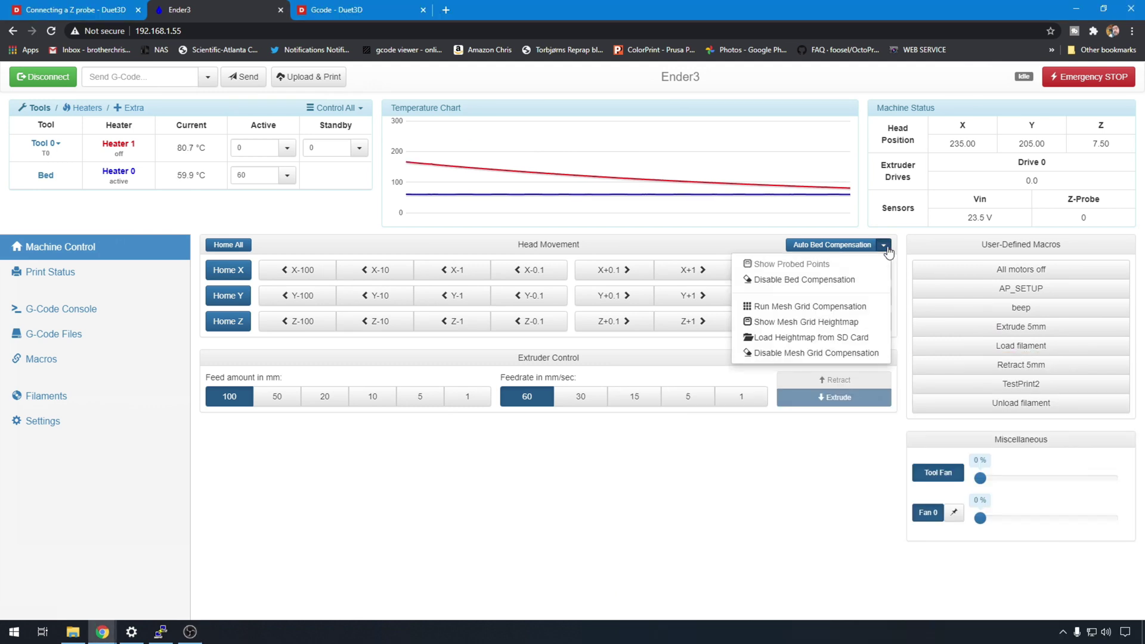
click(866, 322)
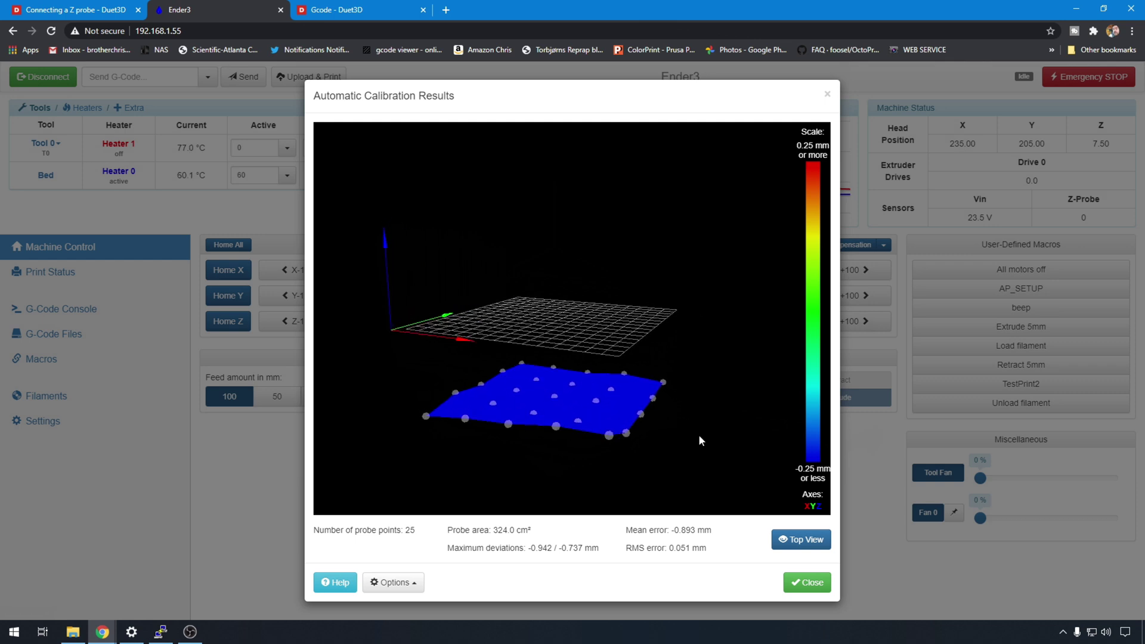
Close the heightmap results, then open and dismiss the Auto Bed Compensation dropdown
key(Escape)
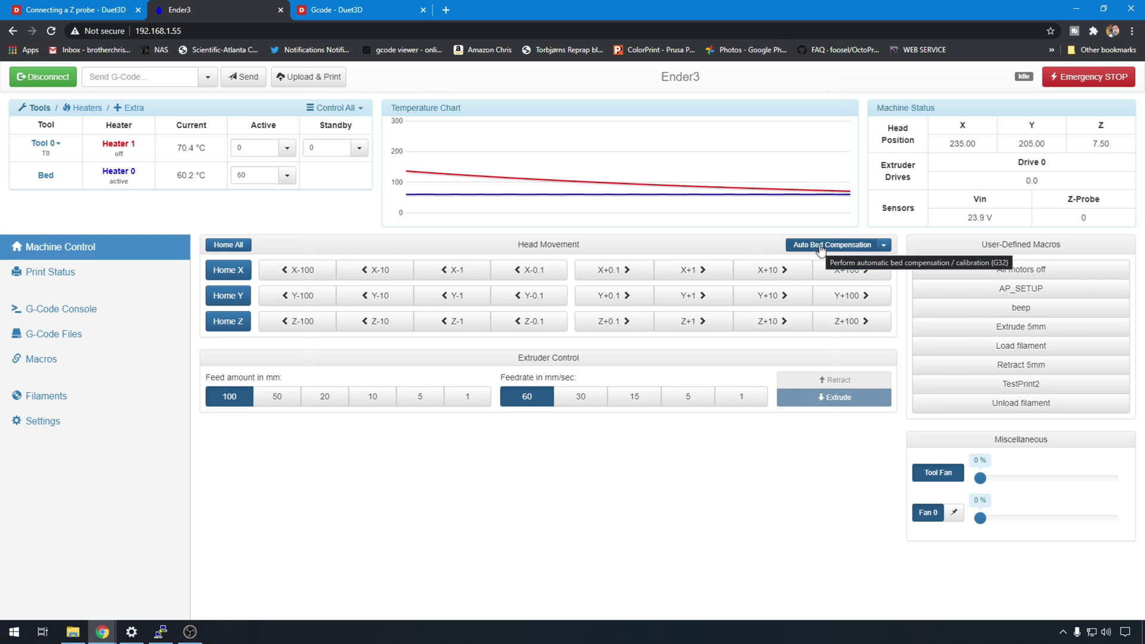
click(884, 244)
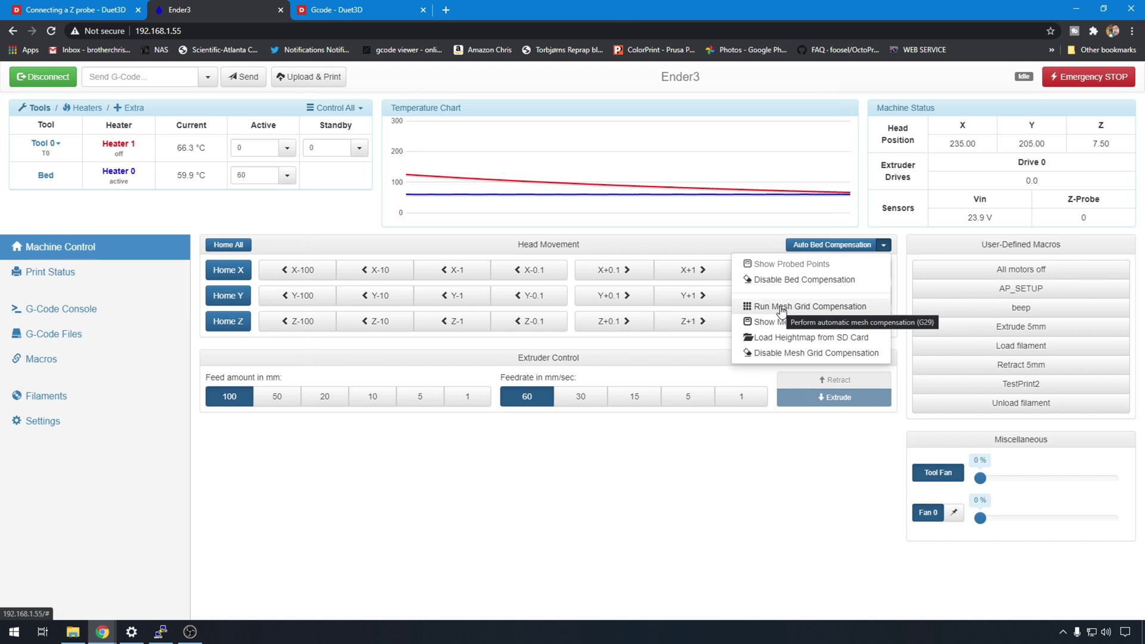
click(782, 306)
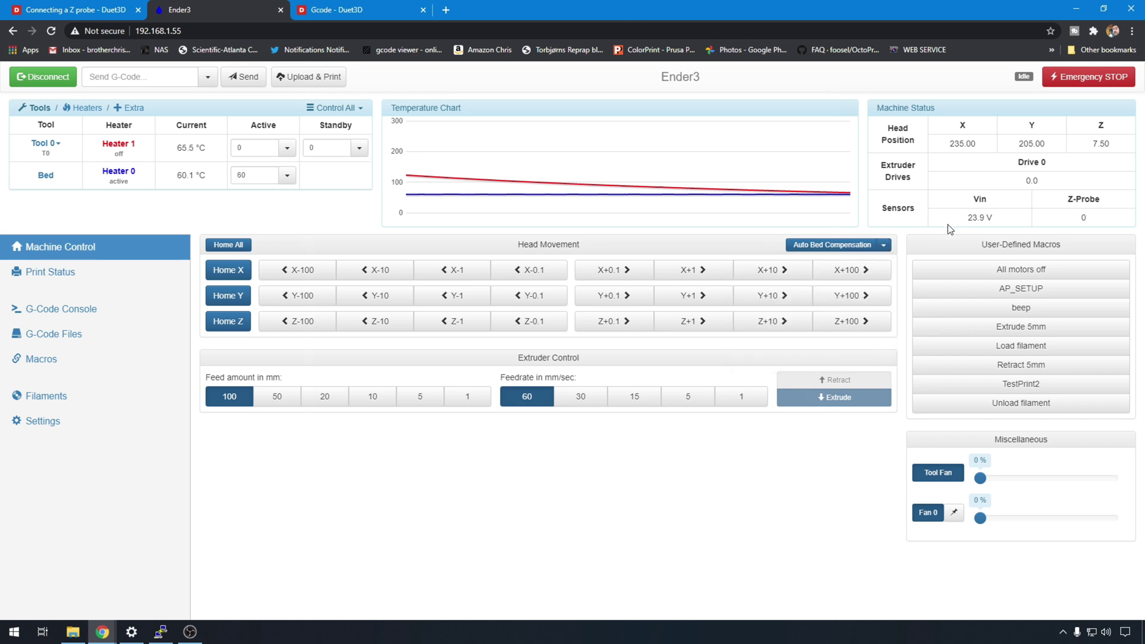
Add G29 S1 after the G28 home line in PrusaSlicer's Start G-code
click(1078, 11)
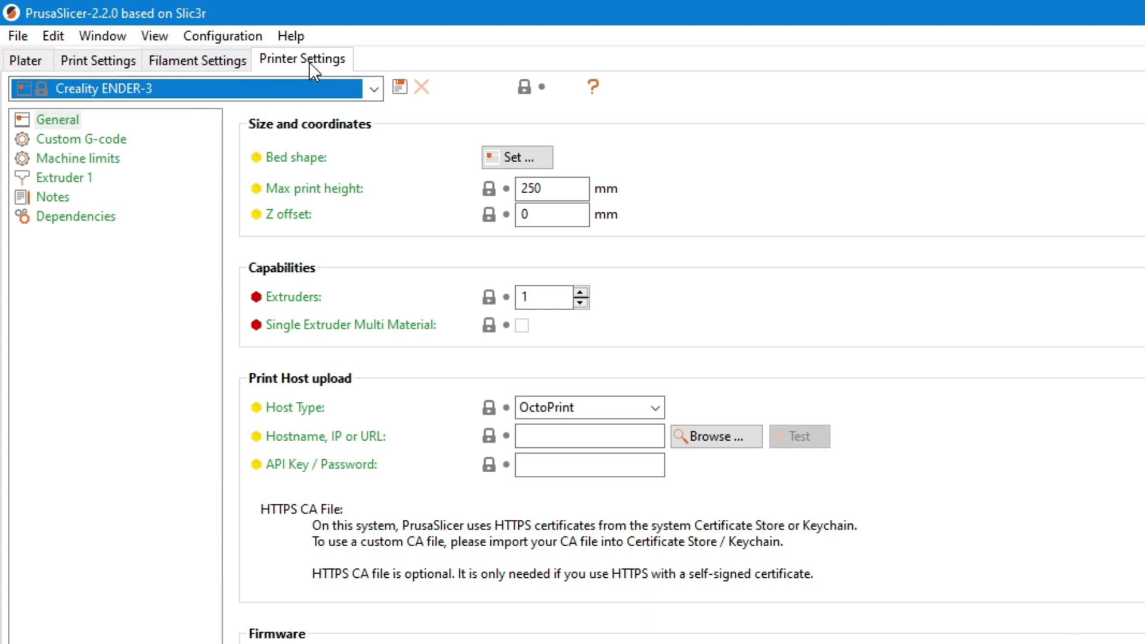
click(112, 141)
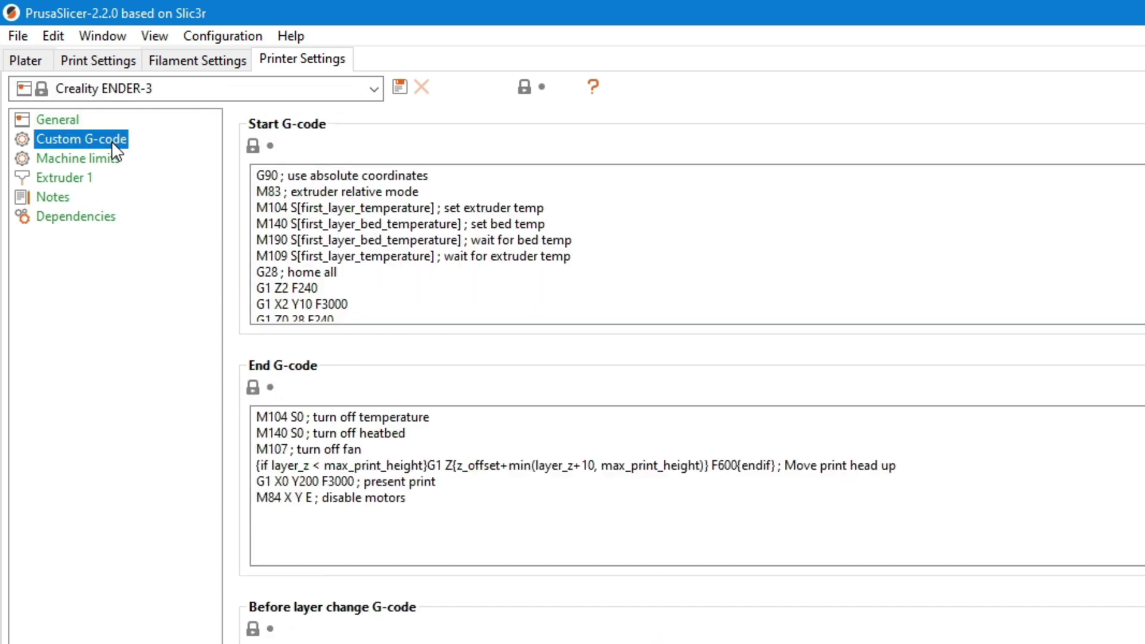
scroll(418, 244, down, 1)
click(338, 224)
key(Return)
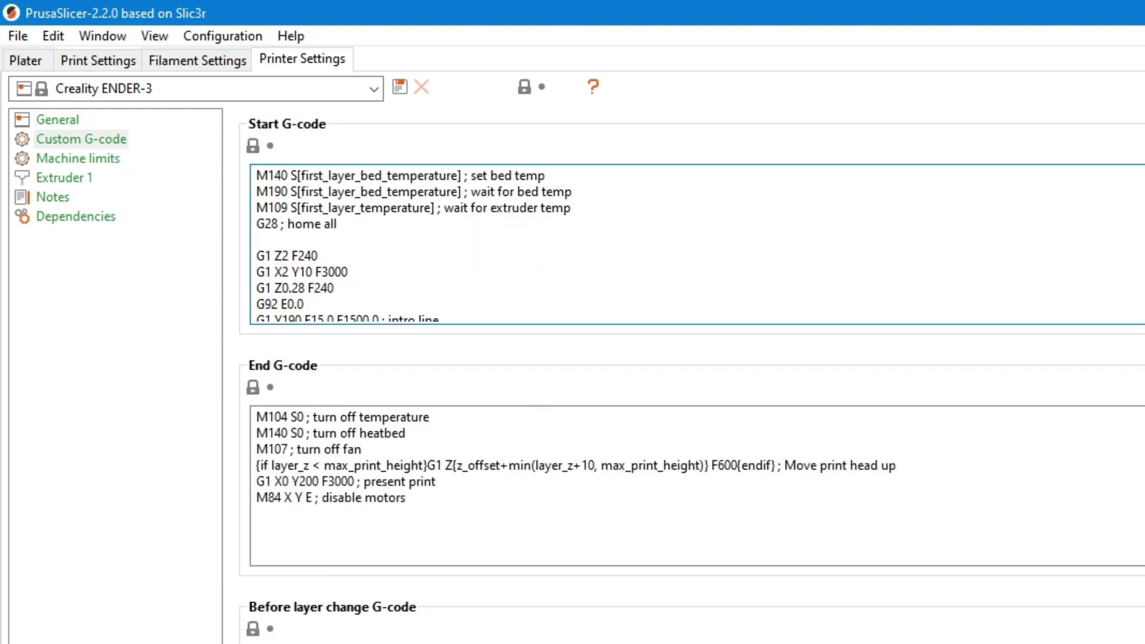
text(G29)
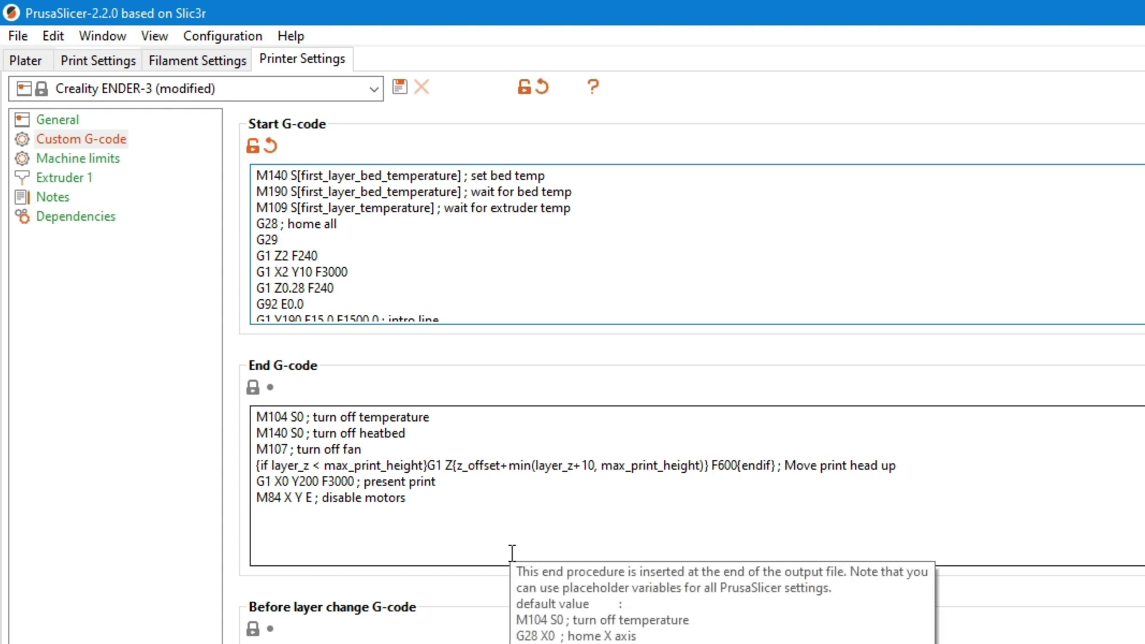
text(S1)
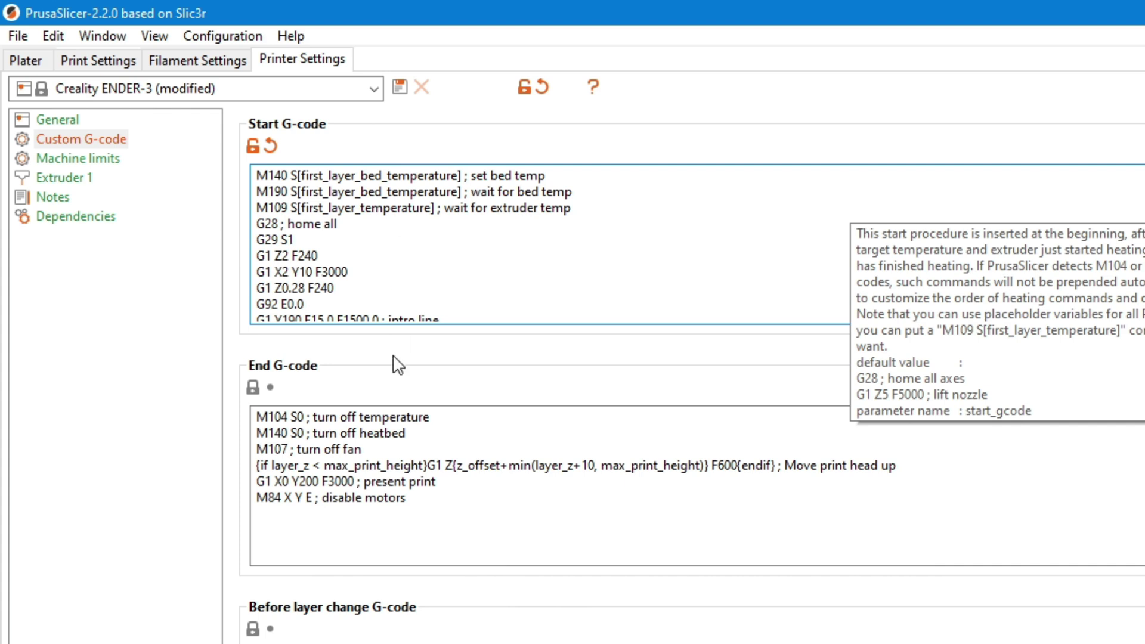
Add G29 S2 after the M84 disable-motors line in End G-code
click(394, 508)
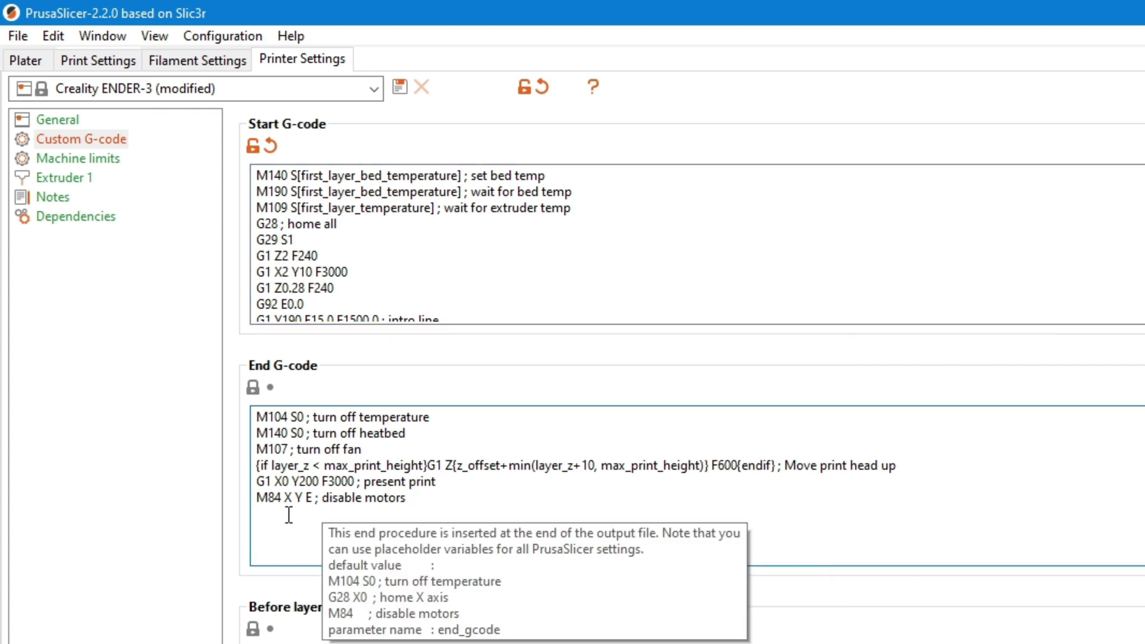
click(275, 514)
click(420, 504)
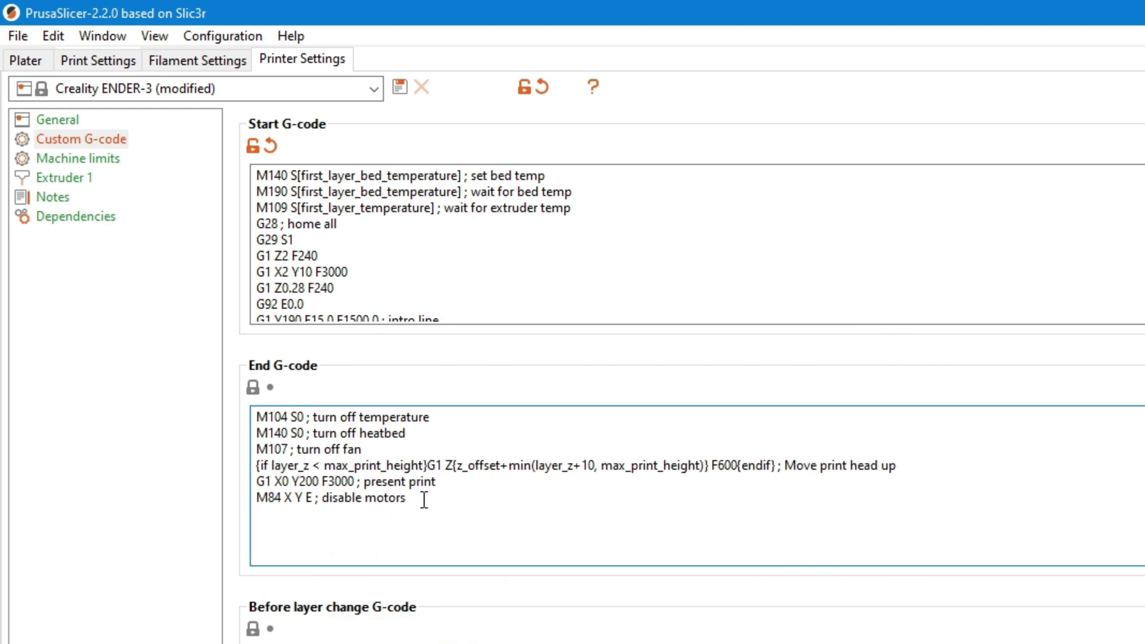
key(Return)
text(G29 S2)
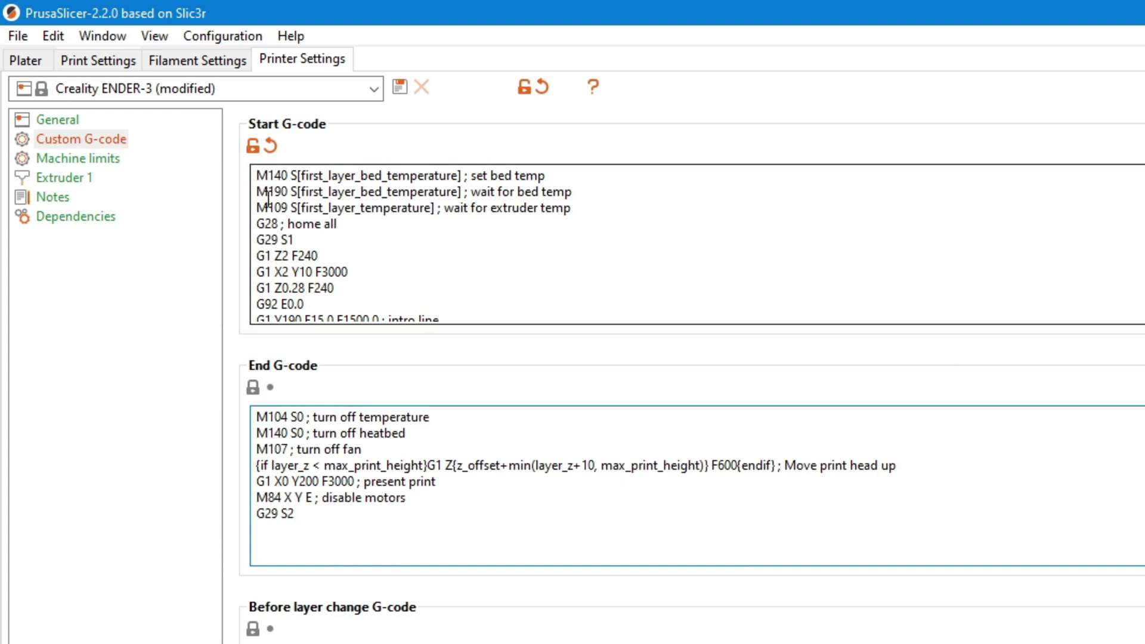
drag(311, 237, 251, 238)
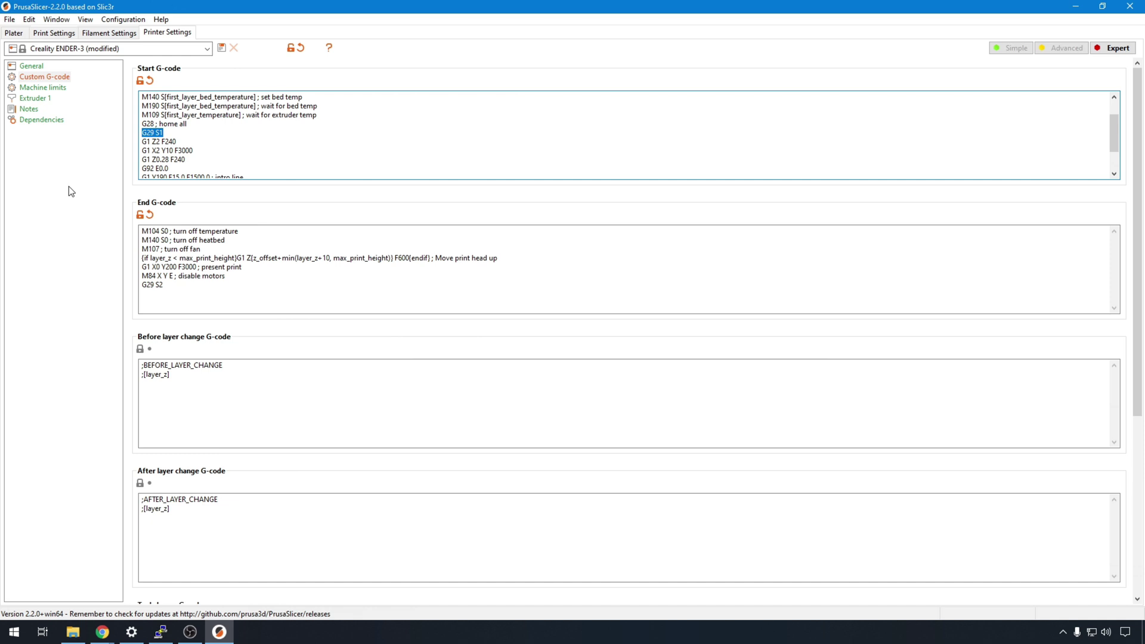
Open the Auto Bed Compensation menu and view the 3DBenchy print at 3.7%, layer 3 of 290
click(18, 36)
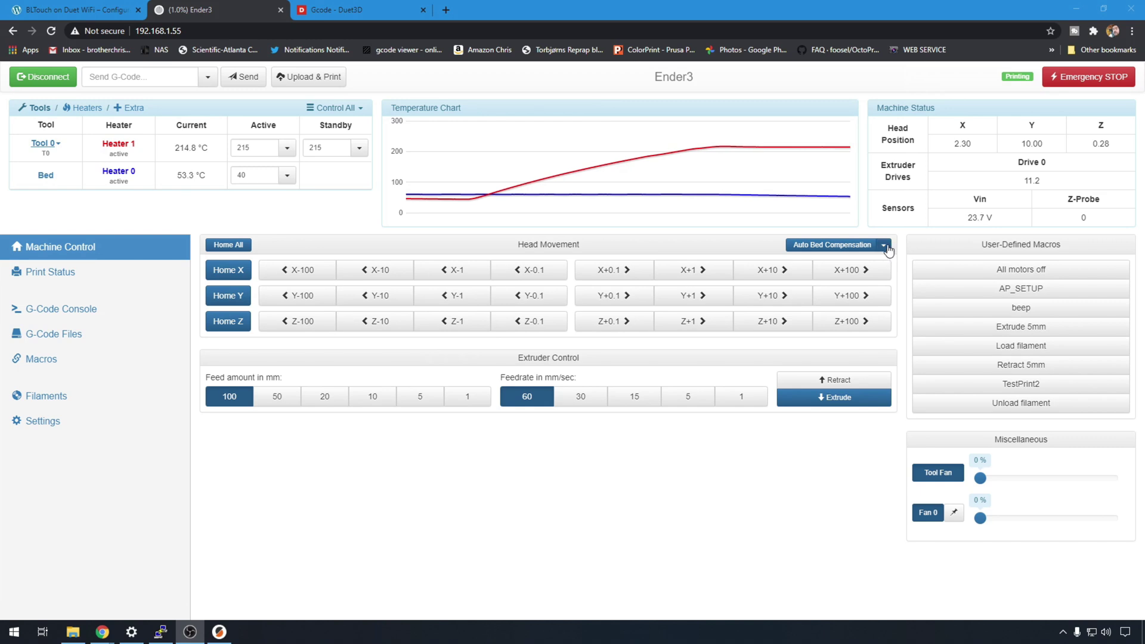
click(885, 246)
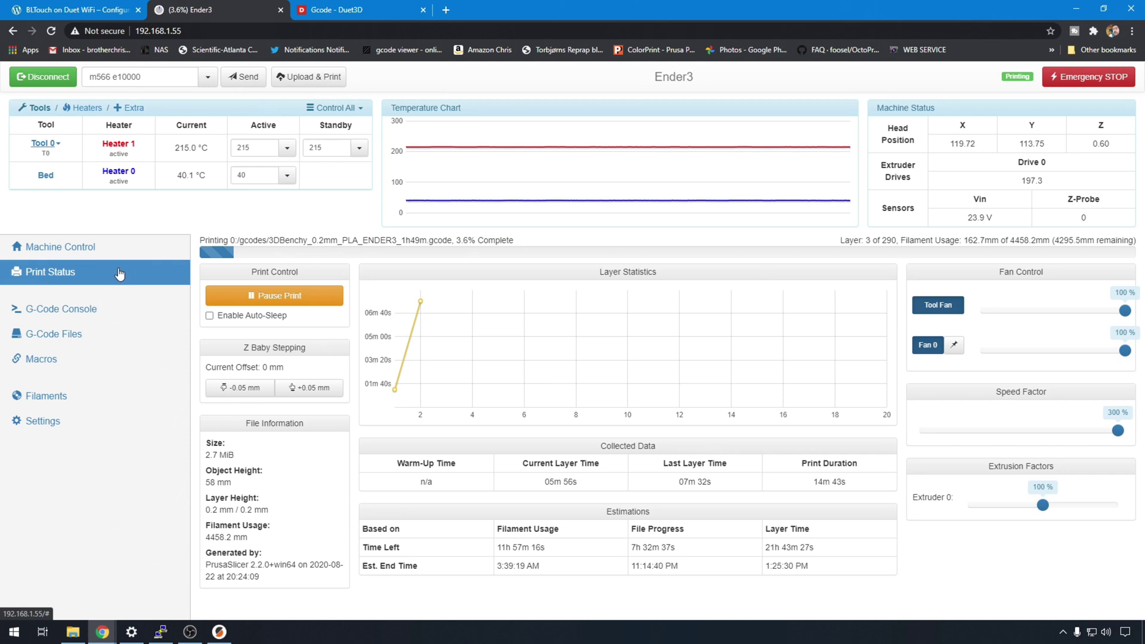
Baby-step Z up 0.05 mm, then down 0.05 mm twice, for a -0.05 mm current offset
click(301, 389)
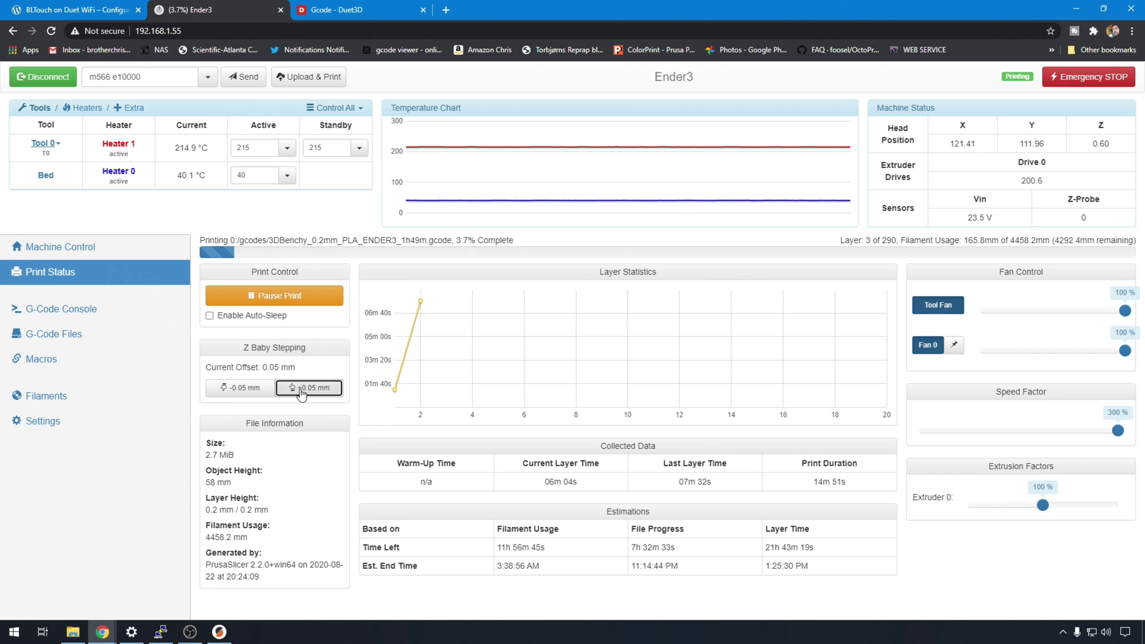
click(238, 394)
click(239, 393)
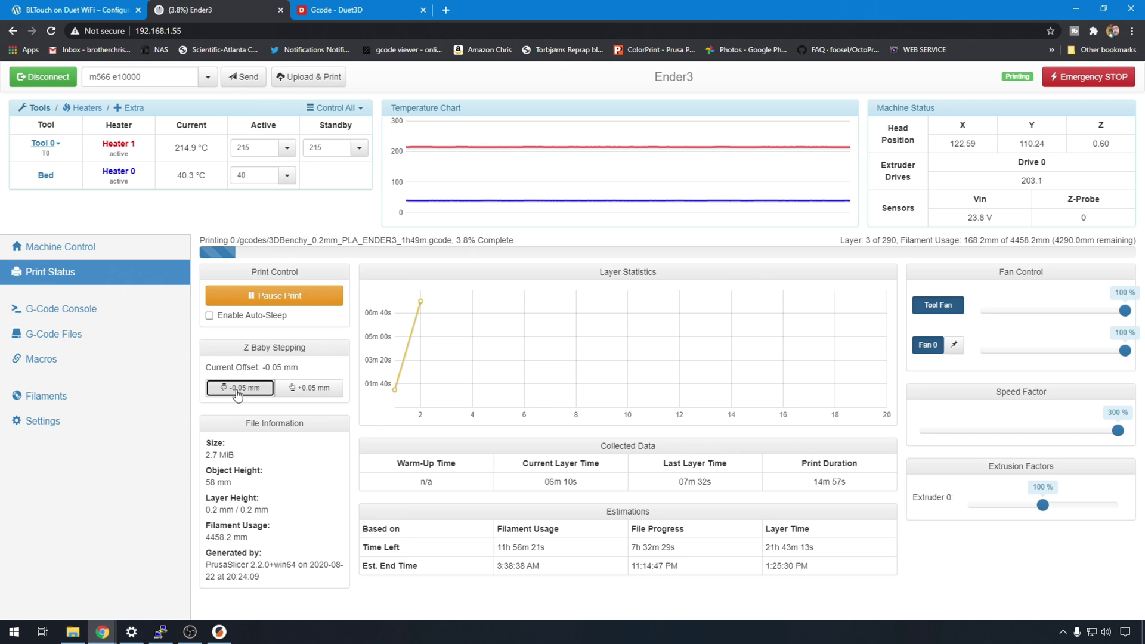
drag(299, 367, 202, 368)
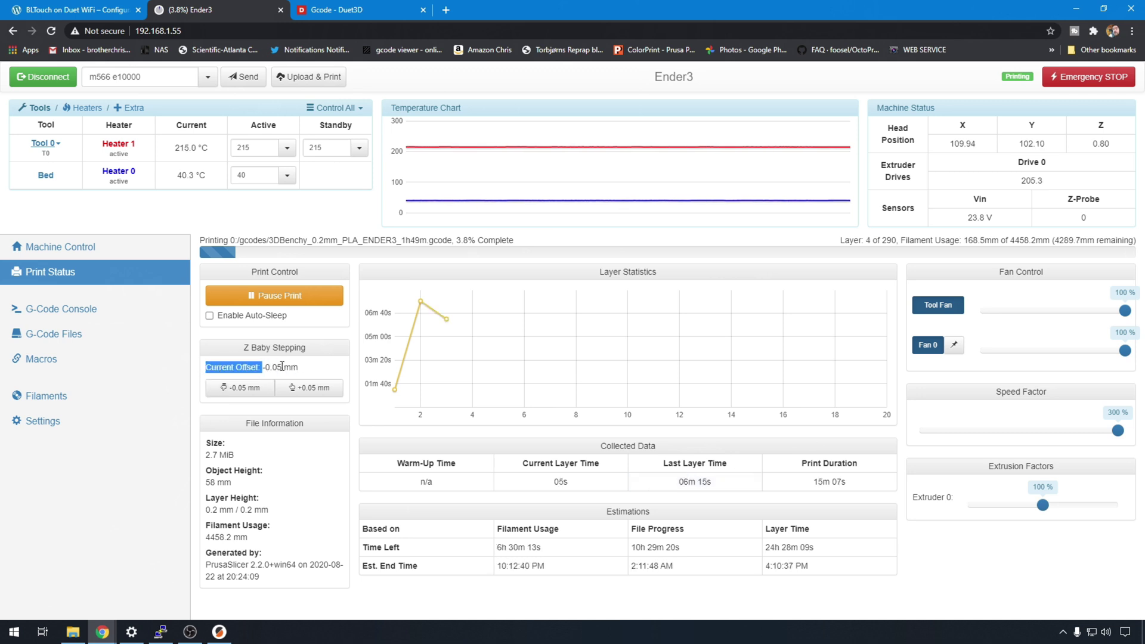
click(282, 367)
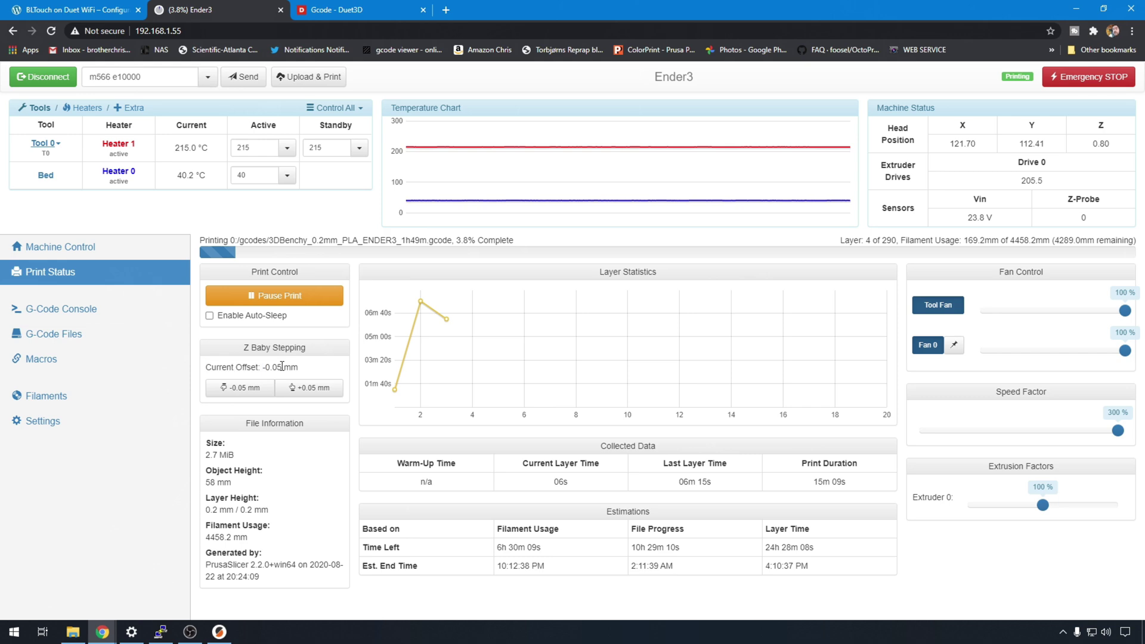
Open config.g from the System Editor and highlight Z2.5 on the G31 P500 X-40 Y-10 line
click(40, 422)
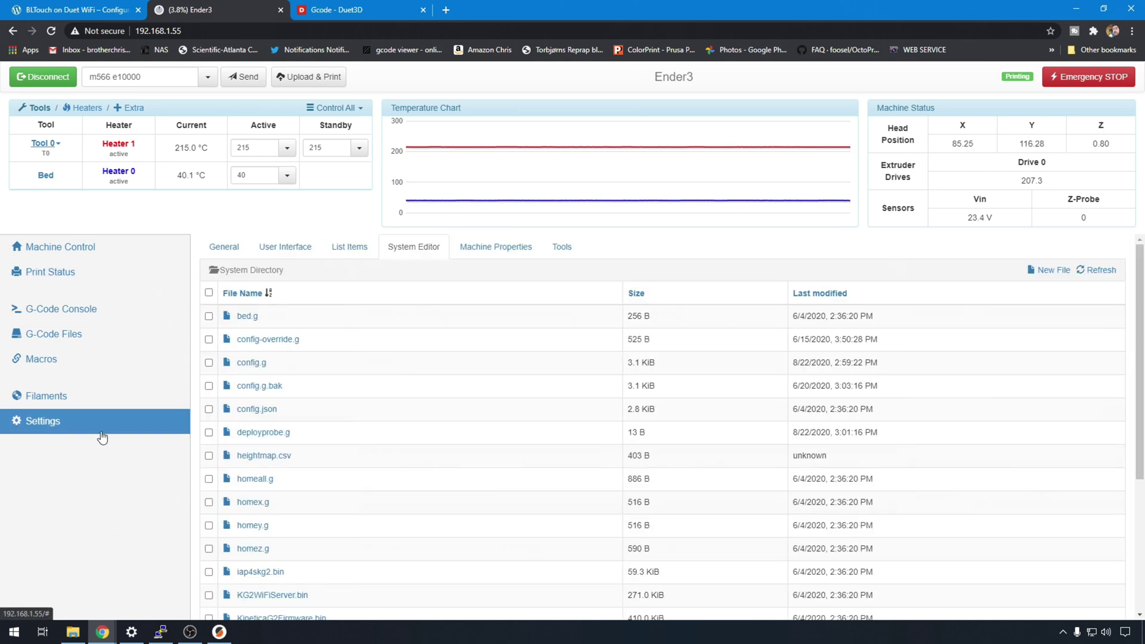
click(254, 363)
scroll(147, 454, down, 5)
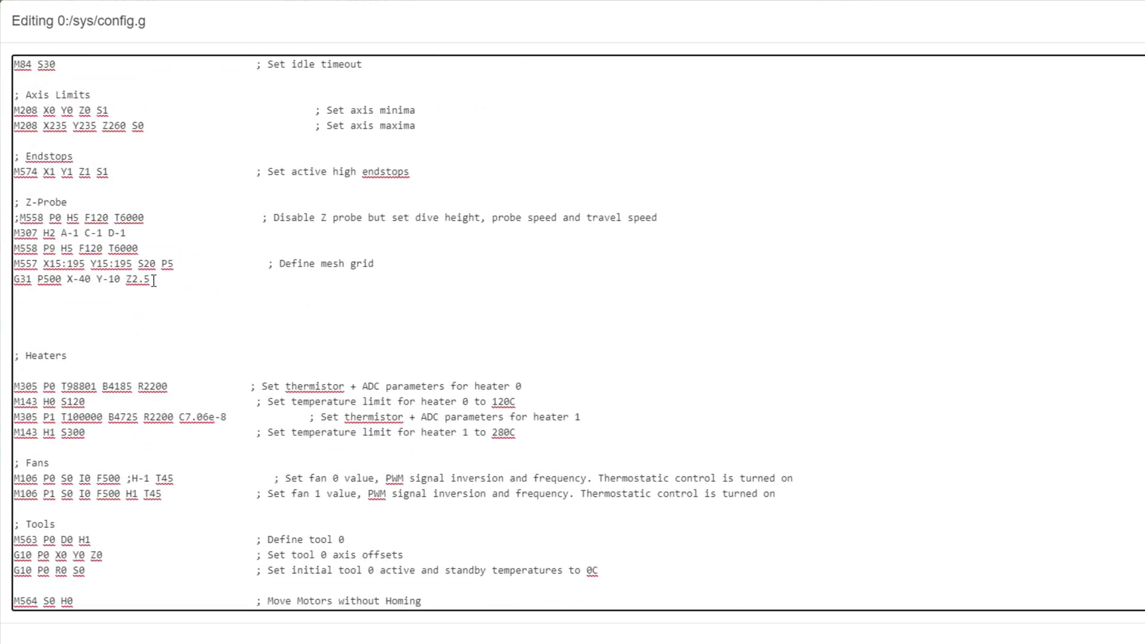
drag(150, 280, 124, 284)
click(152, 278)
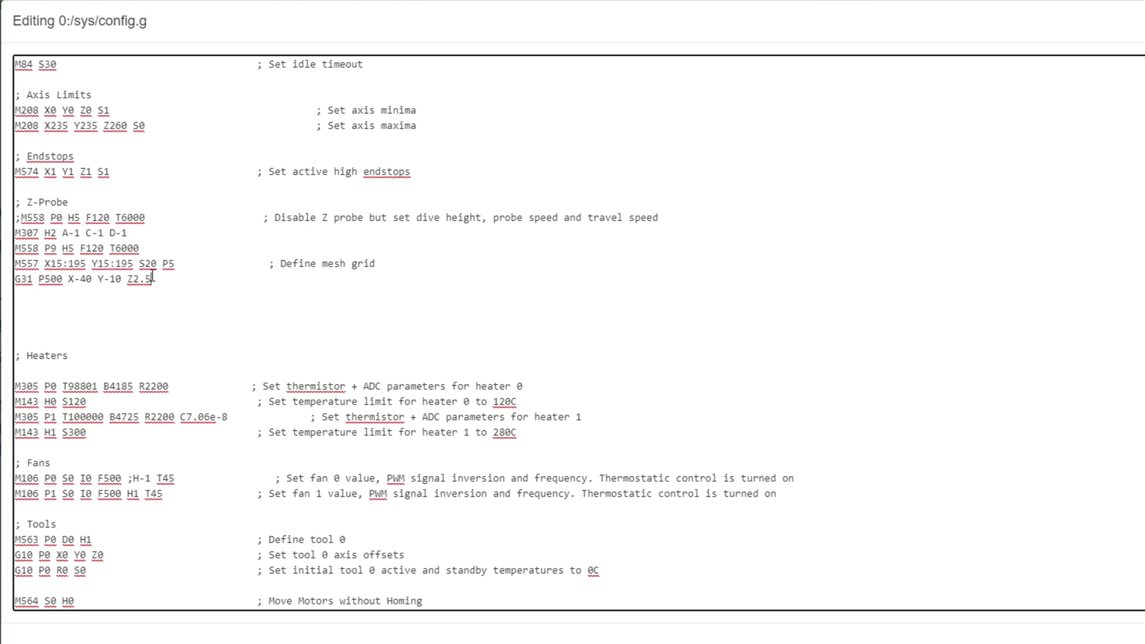